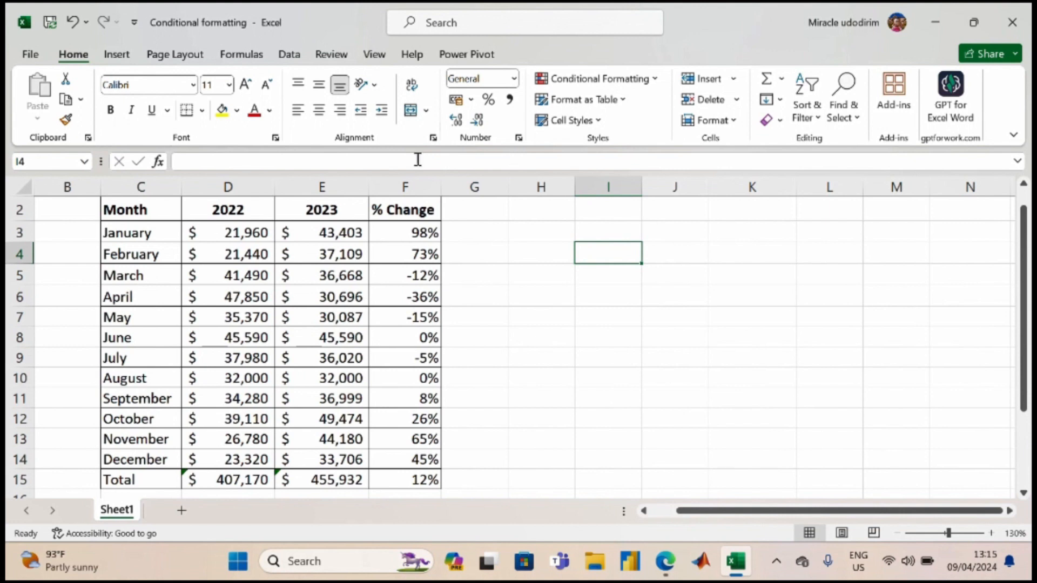
Step: Highlight the monthly 2022 values (D3:D14) greater than 40000 using Green Fill with Dark Green Text
drag(227, 232, 226, 459)
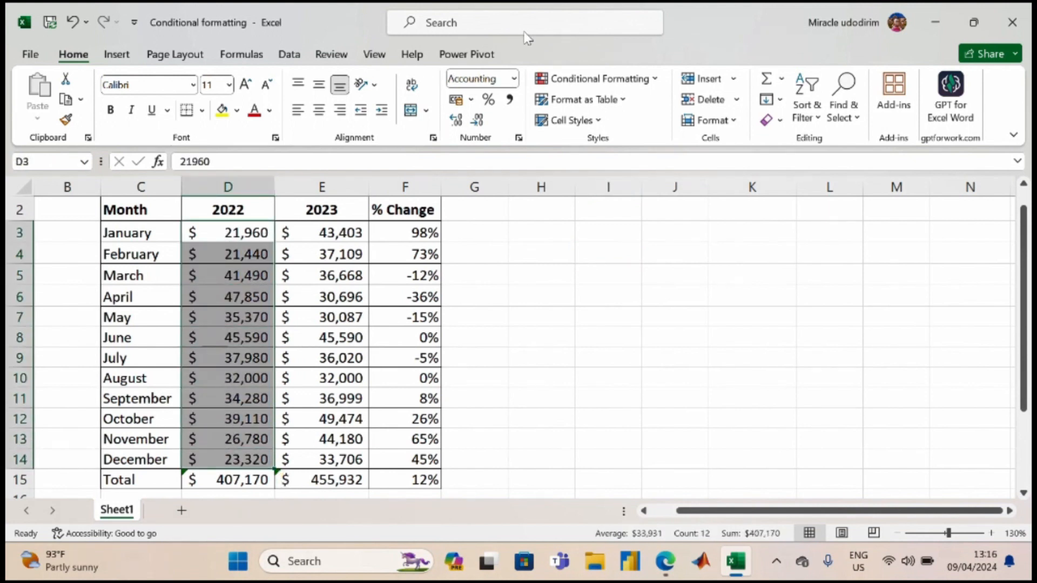
click(621, 82)
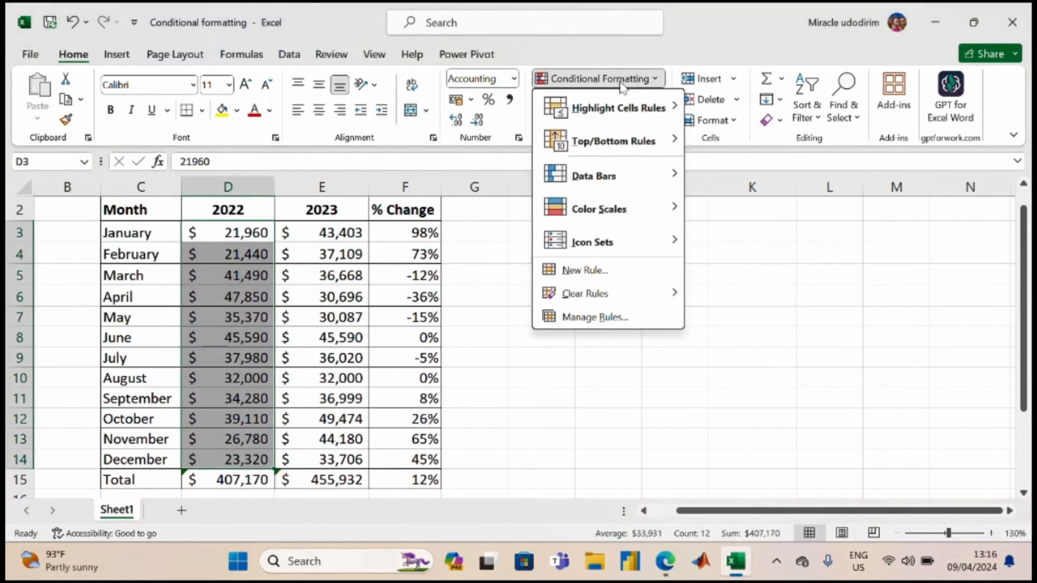
mouse_move(588, 116)
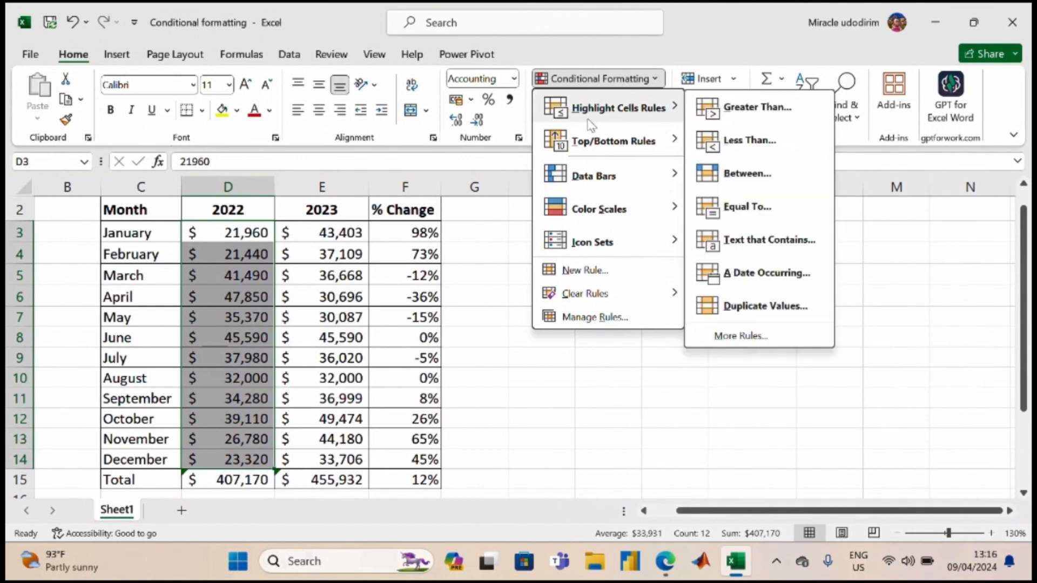
click(757, 111)
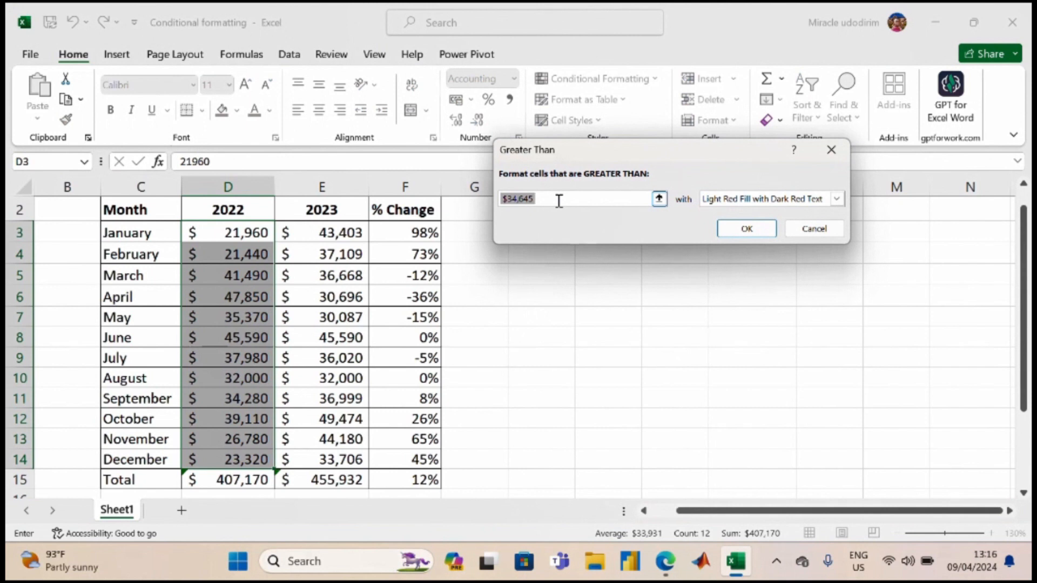
key(BackSpace)
text(40)
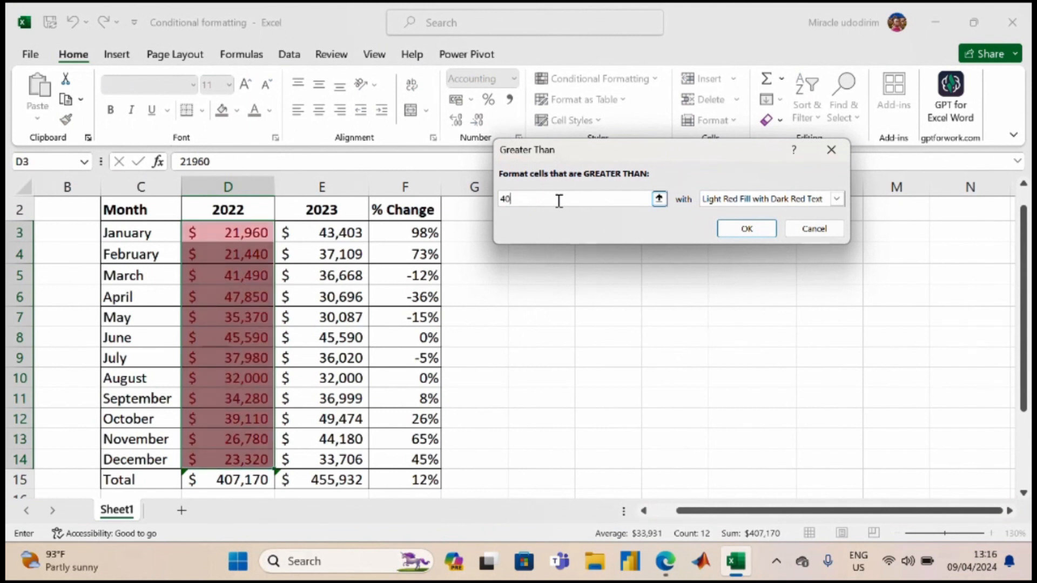
text(000)
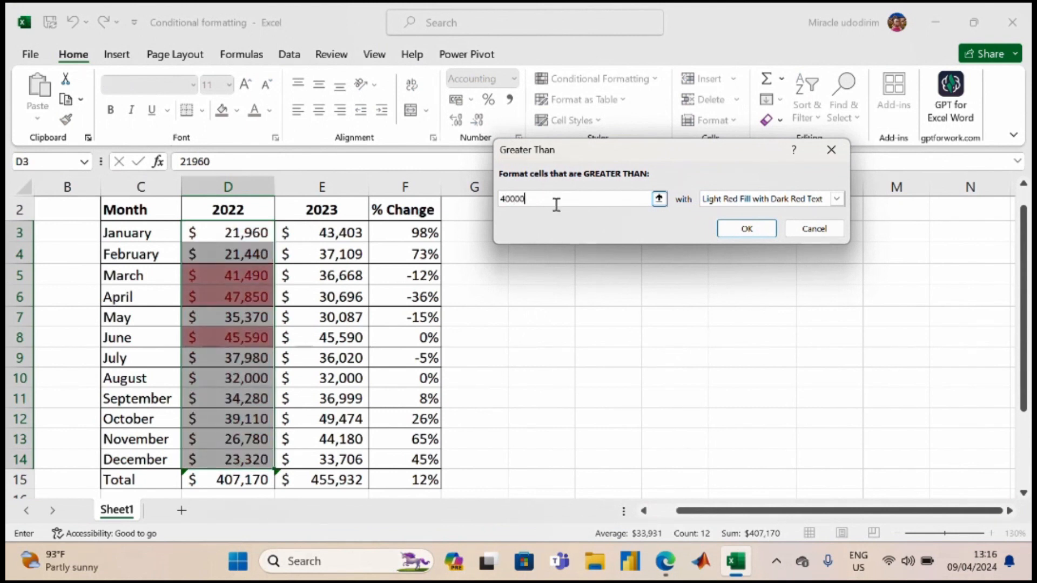
click(790, 200)
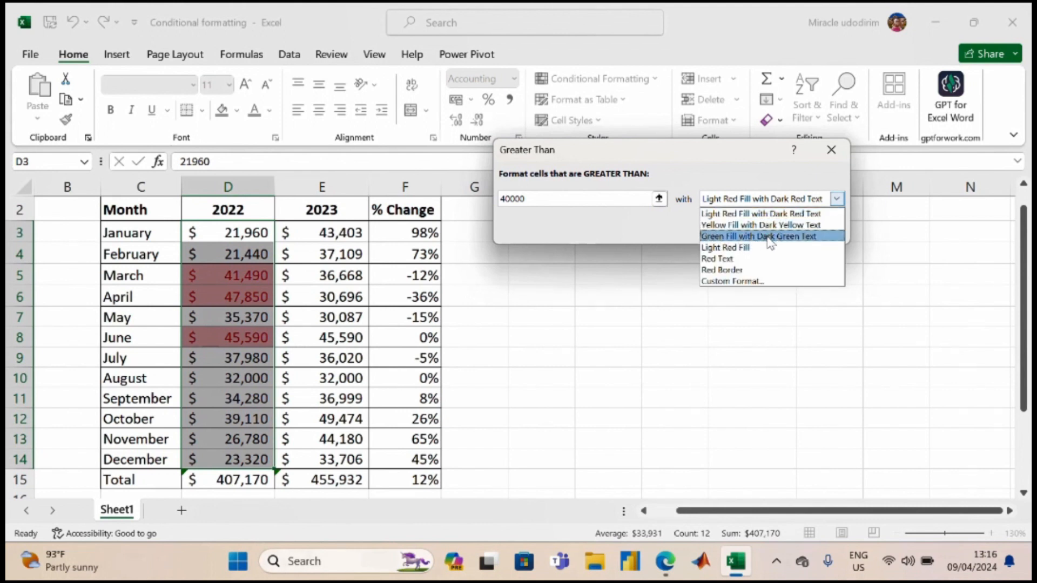
click(800, 240)
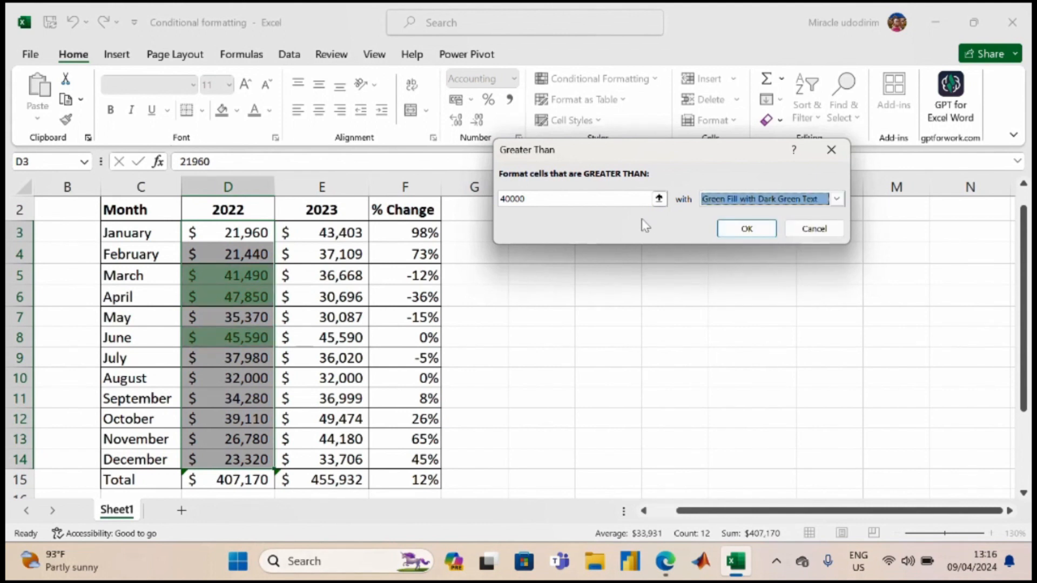
click(758, 227)
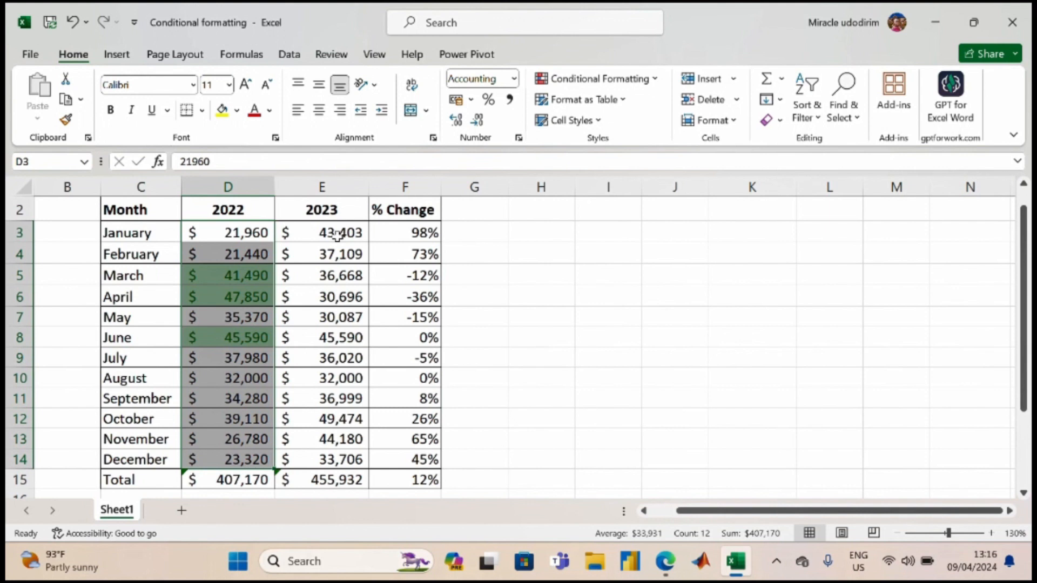
Step: Set up a Less Than highlight rule with a threshold of 40000 for the monthly 2023 values (E3:E14)
drag(337, 235, 324, 459)
click(626, 80)
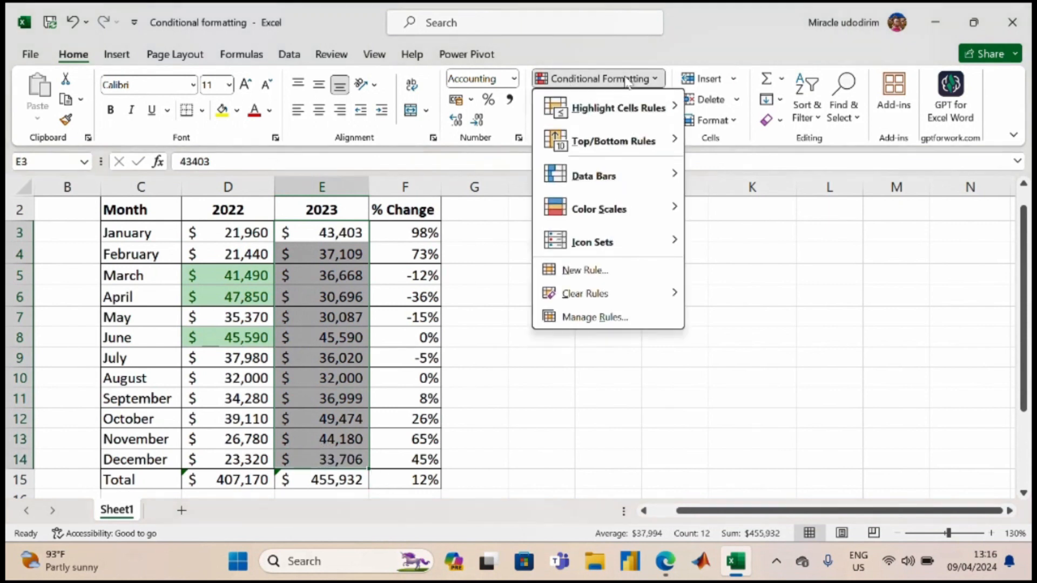
mouse_move(614, 115)
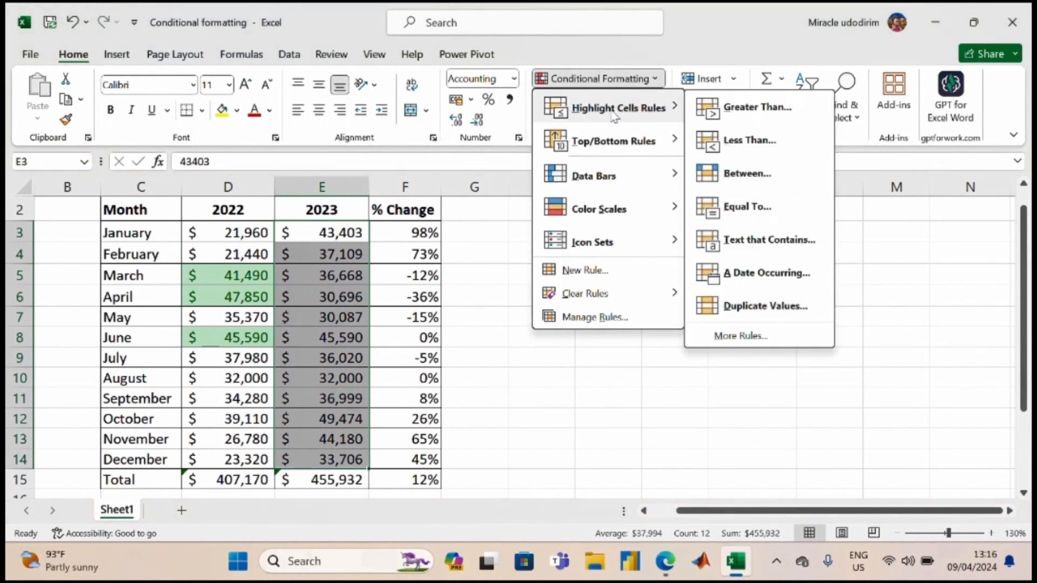
click(748, 139)
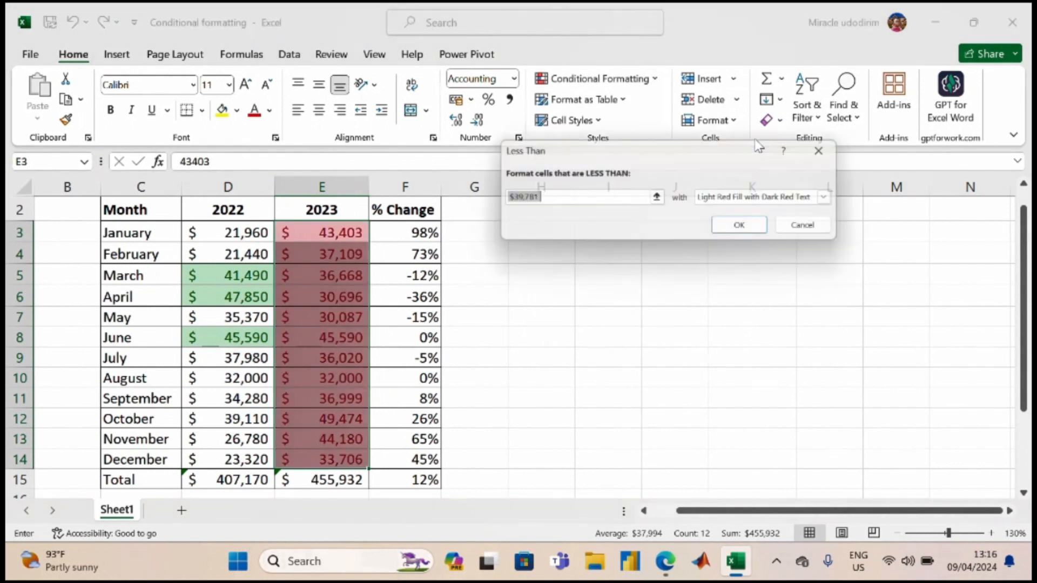
key(BackSpace)
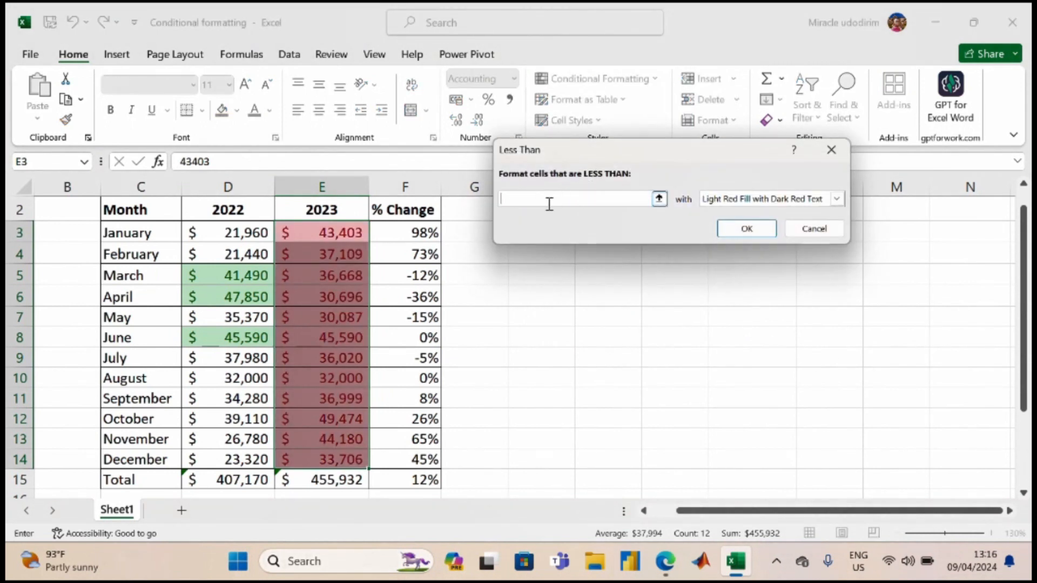
text(40)
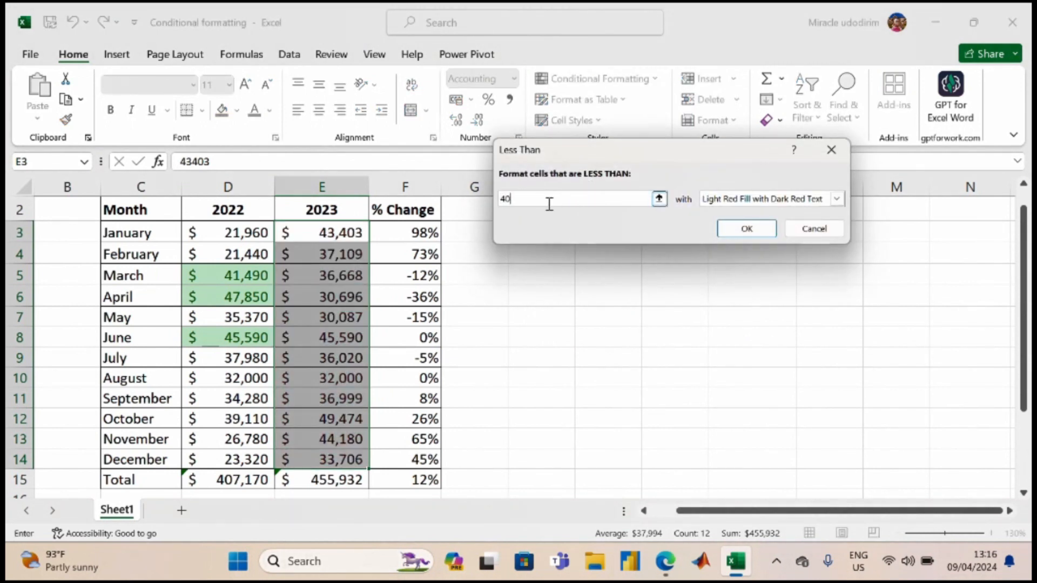
text(000)
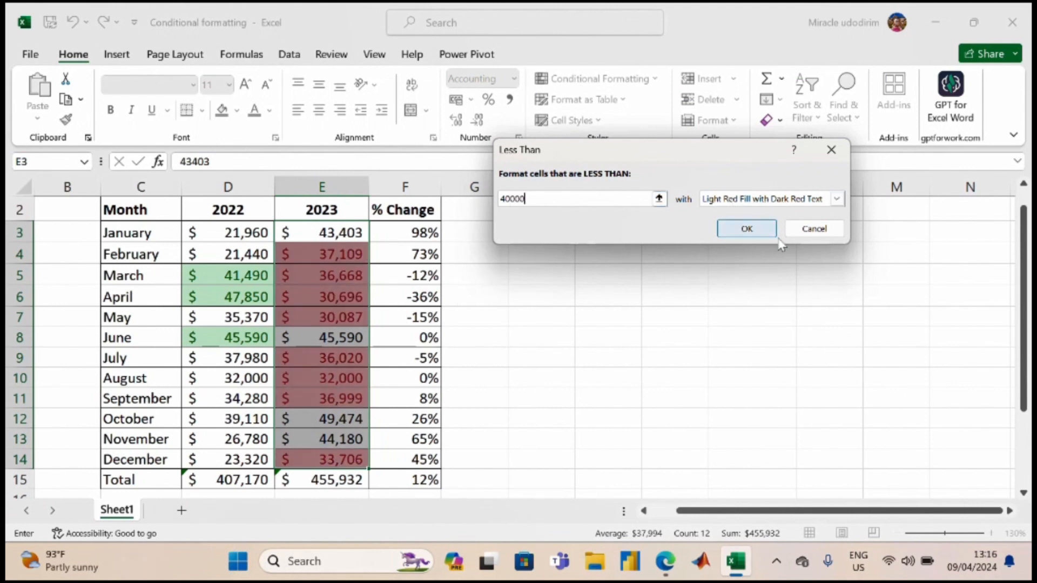
Step: Give the Less Than rule a custom format with black font and bright red fill, and apply it
click(836, 199)
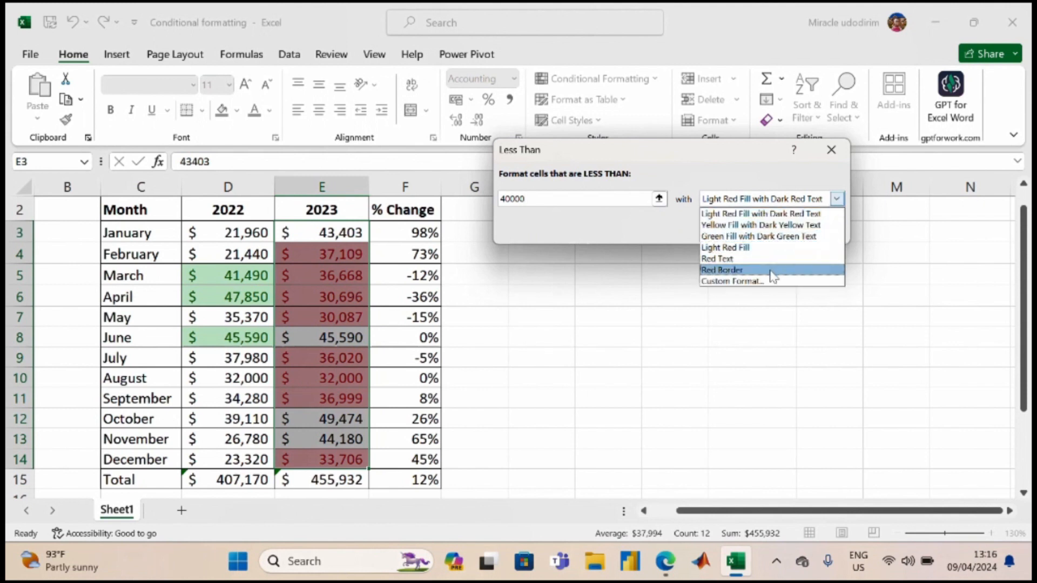
click(759, 287)
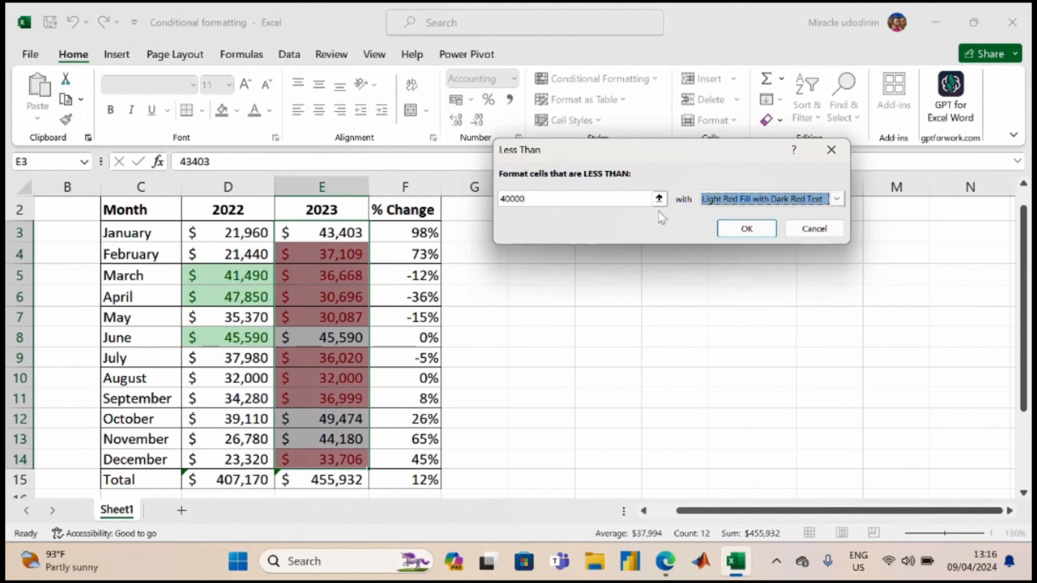
click(837, 198)
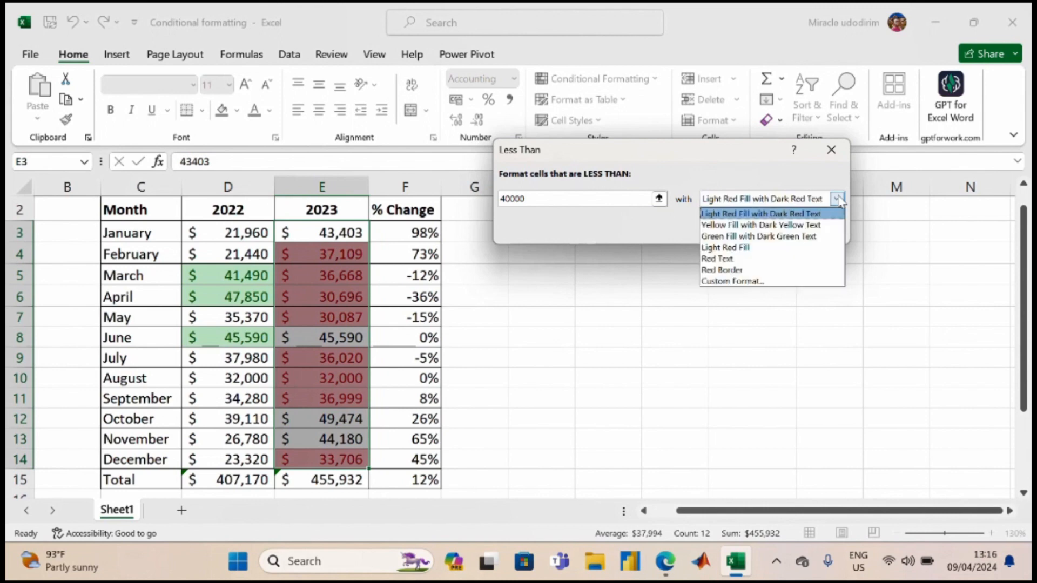
click(741, 288)
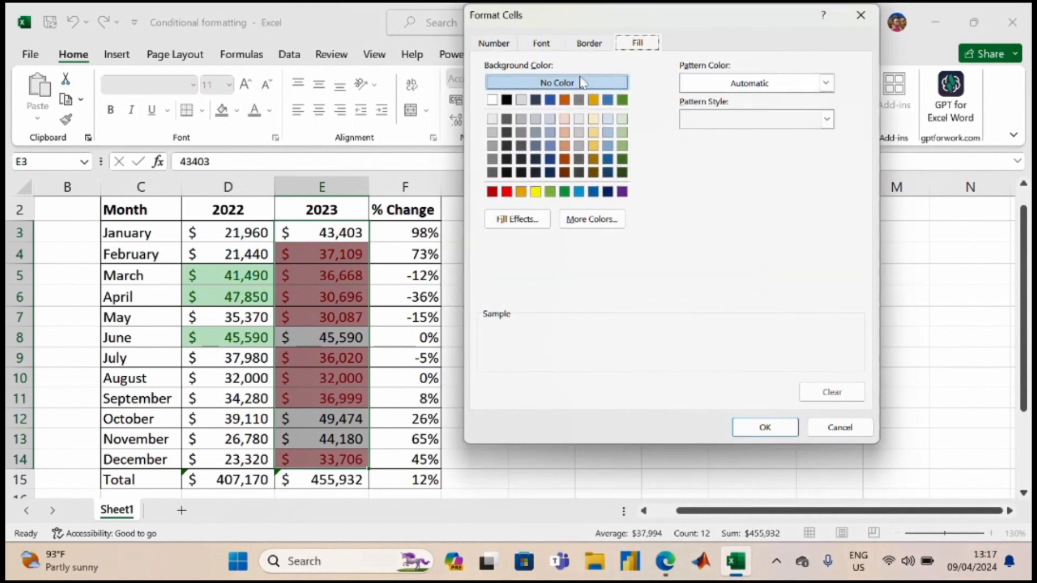
click(543, 43)
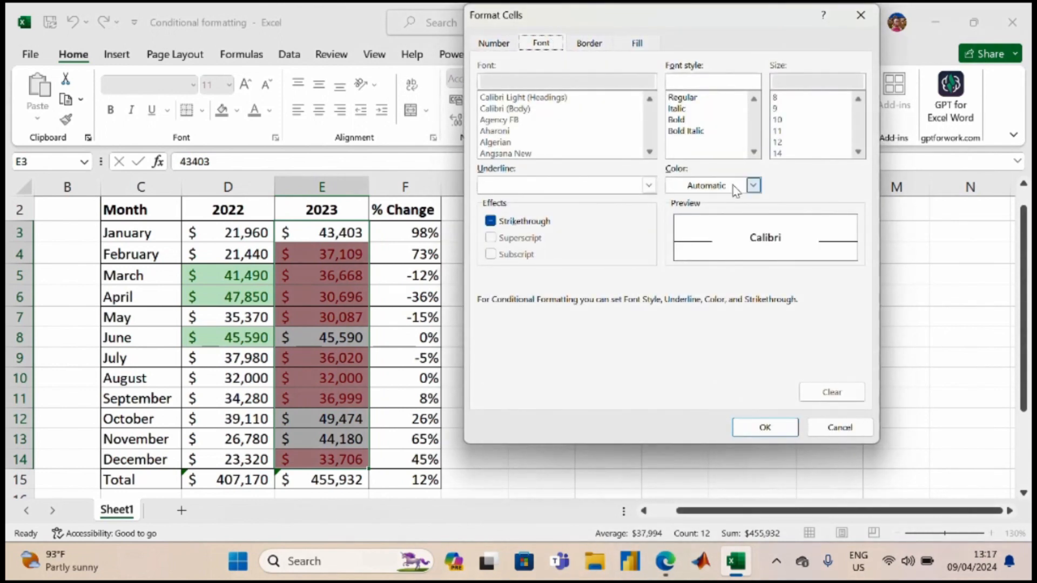
click(753, 186)
click(688, 252)
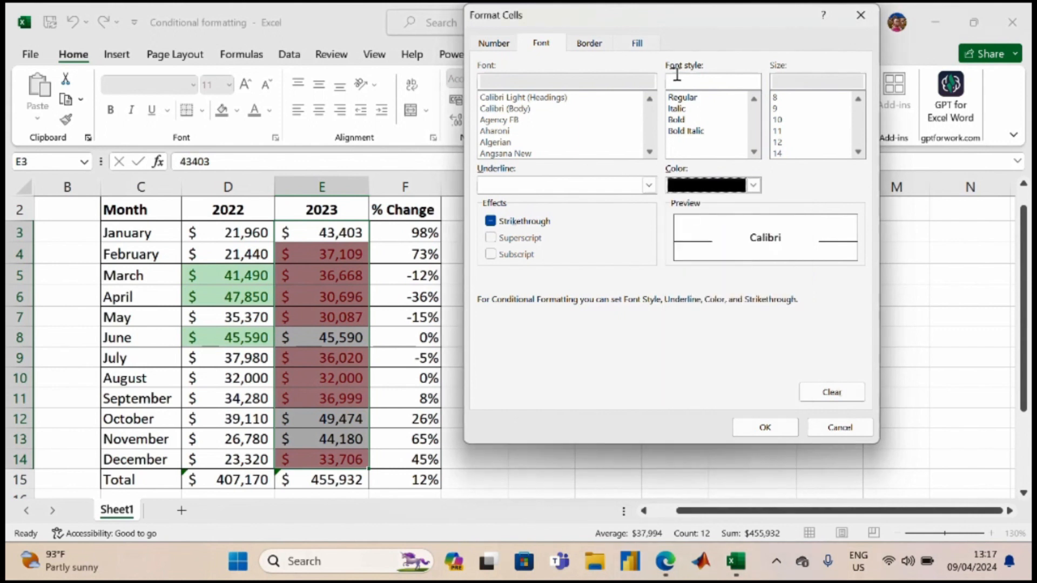
click(640, 44)
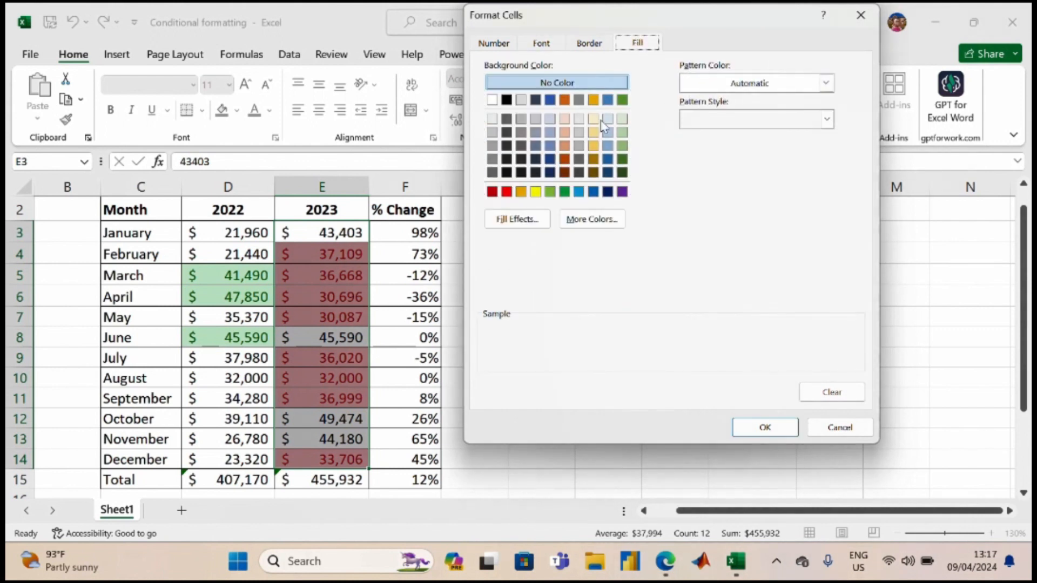
click(507, 193)
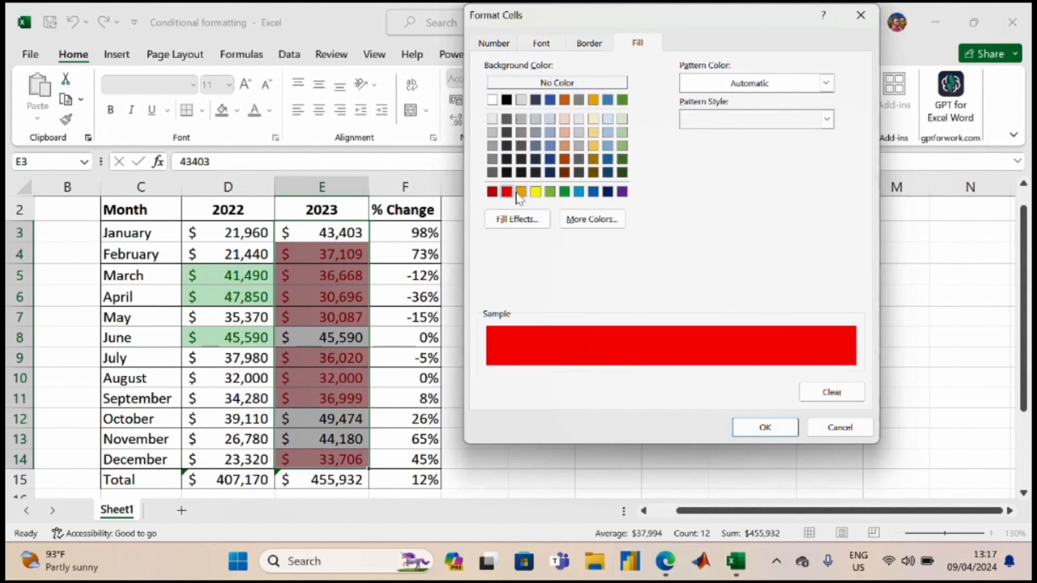
click(767, 434)
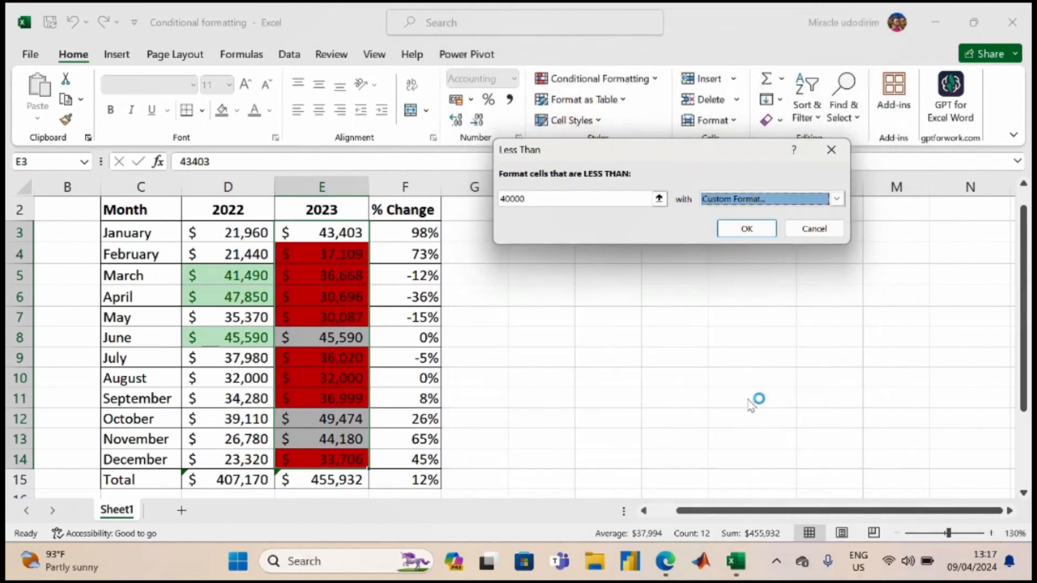
click(746, 230)
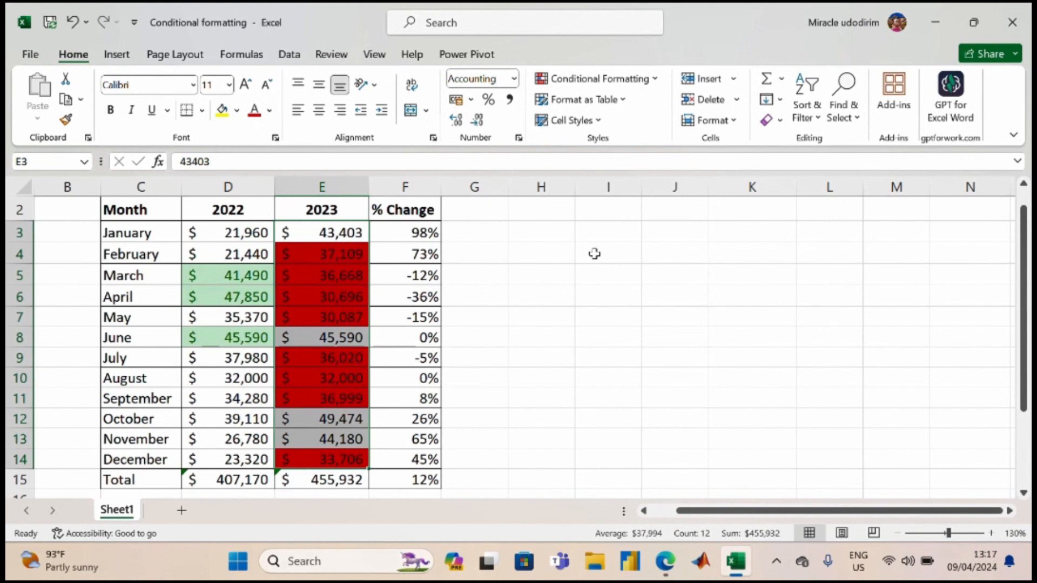
Step: Clear the conditional formatting rules from the entire sheet
click(237, 276)
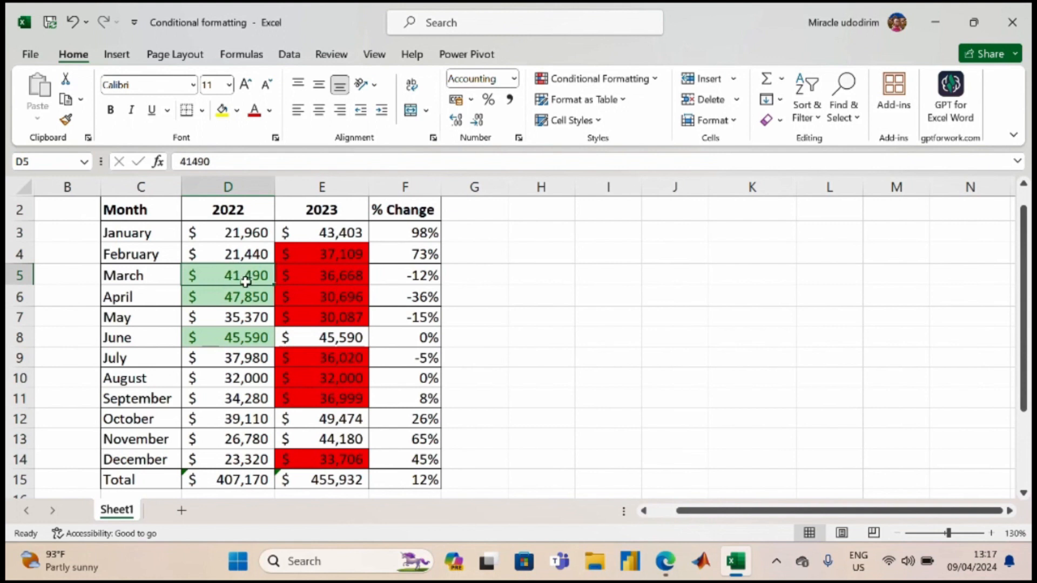
click(645, 79)
mouse_move(637, 291)
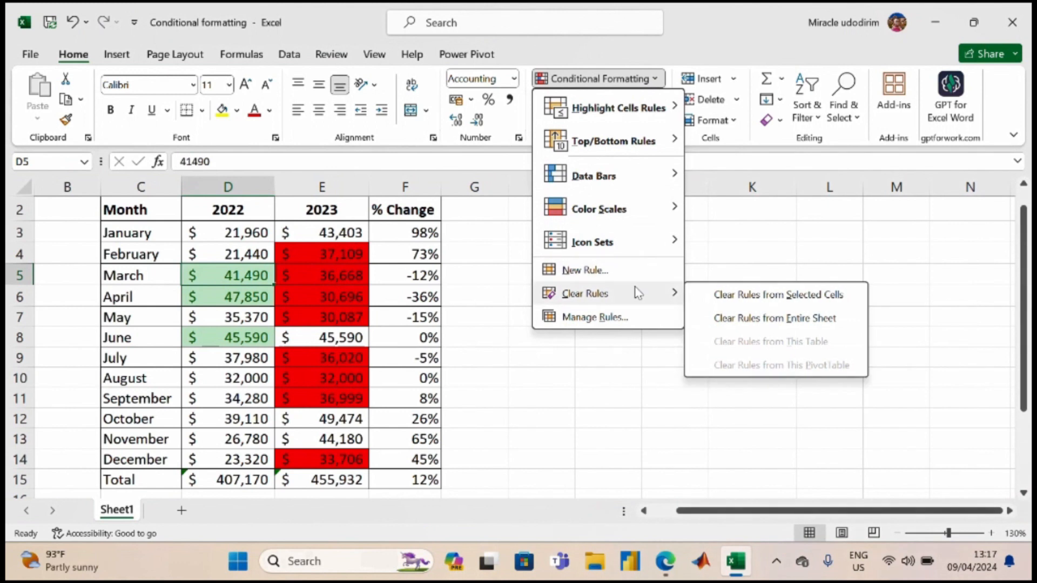
click(795, 319)
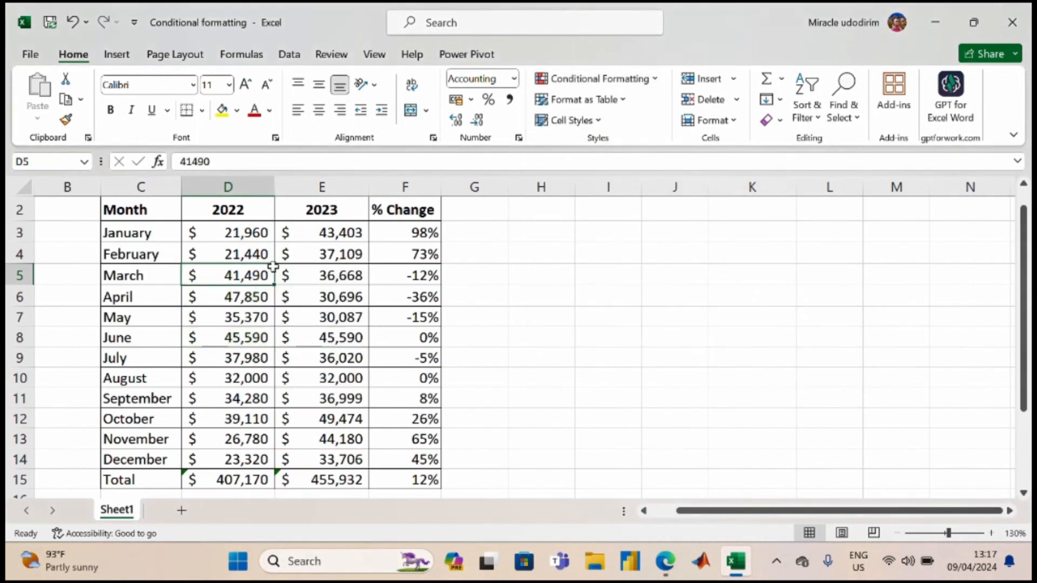
Step: Highlight the monthly 2022 and 2023 values (D3:E14) between 30000 and 40000 using Green Fill with Dark Green Text
drag(236, 238, 318, 459)
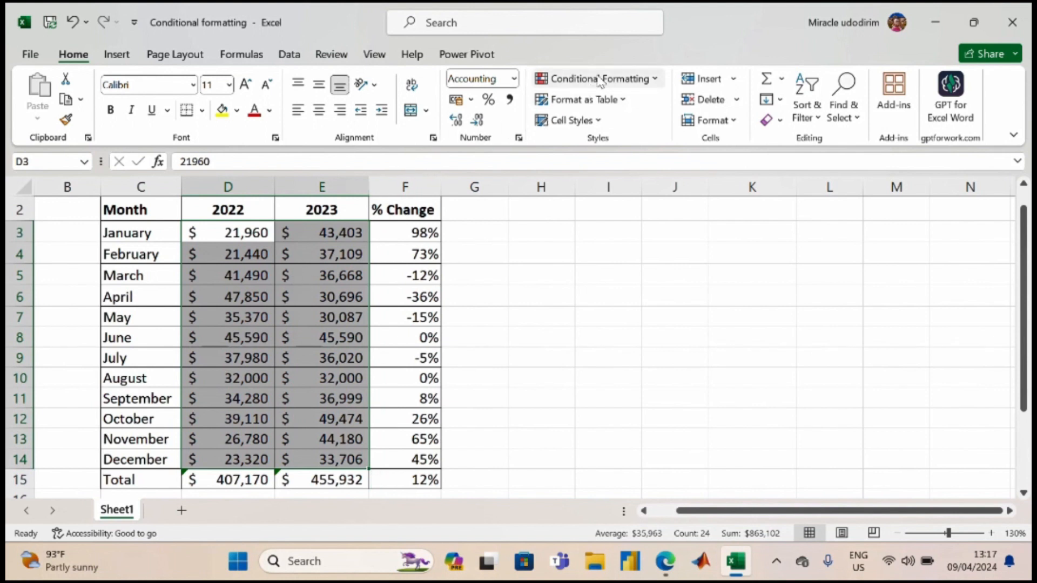
click(613, 83)
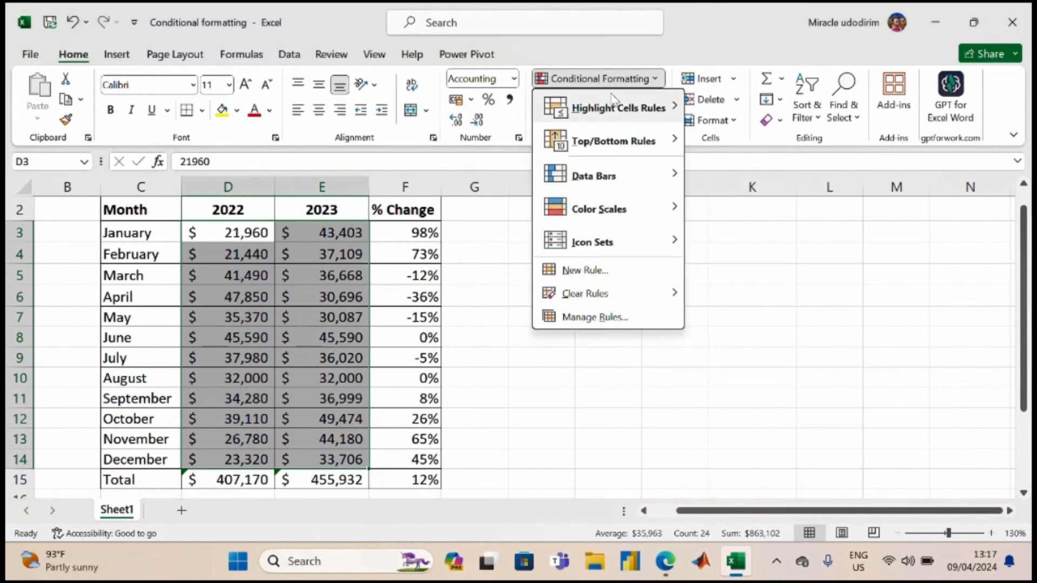
mouse_move(621, 119)
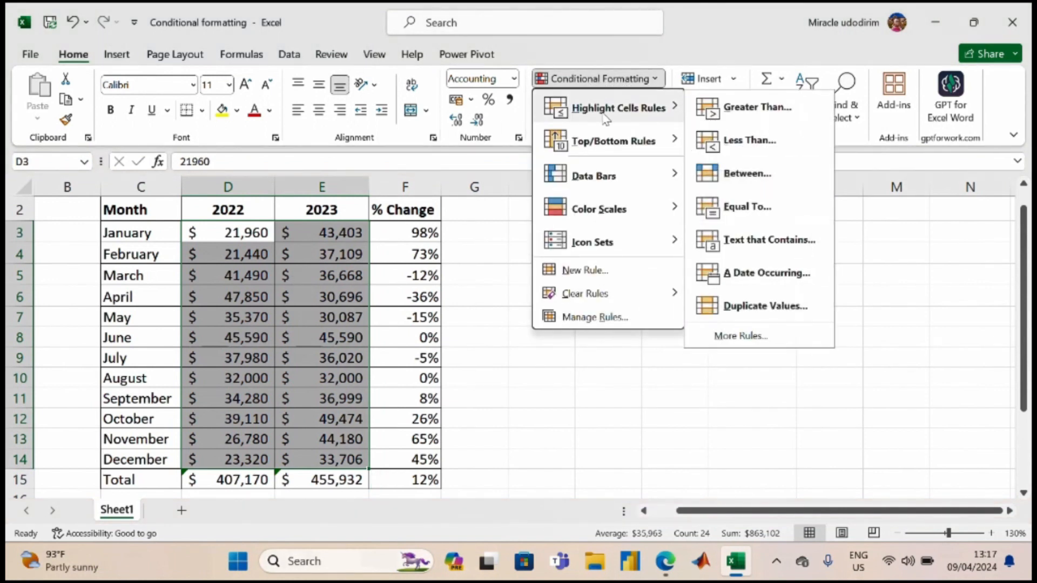
click(780, 175)
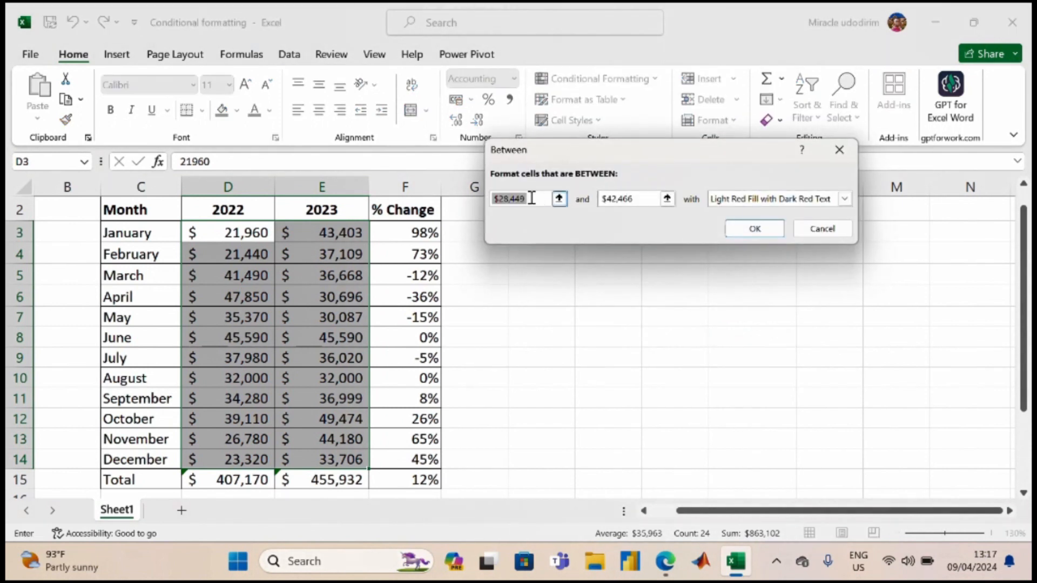
key(BackSpace)
text(30000)
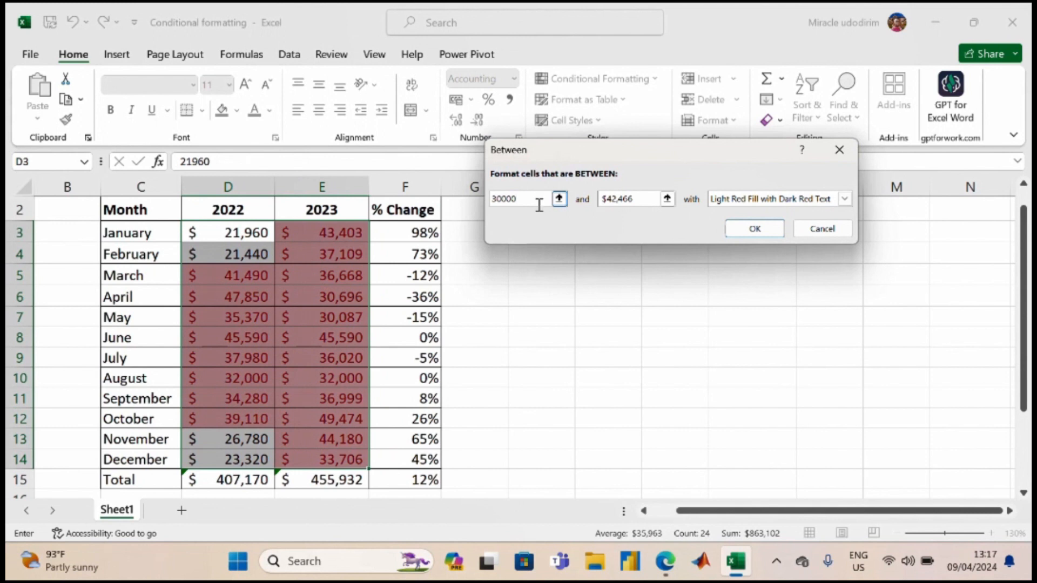
click(644, 204)
text(400)
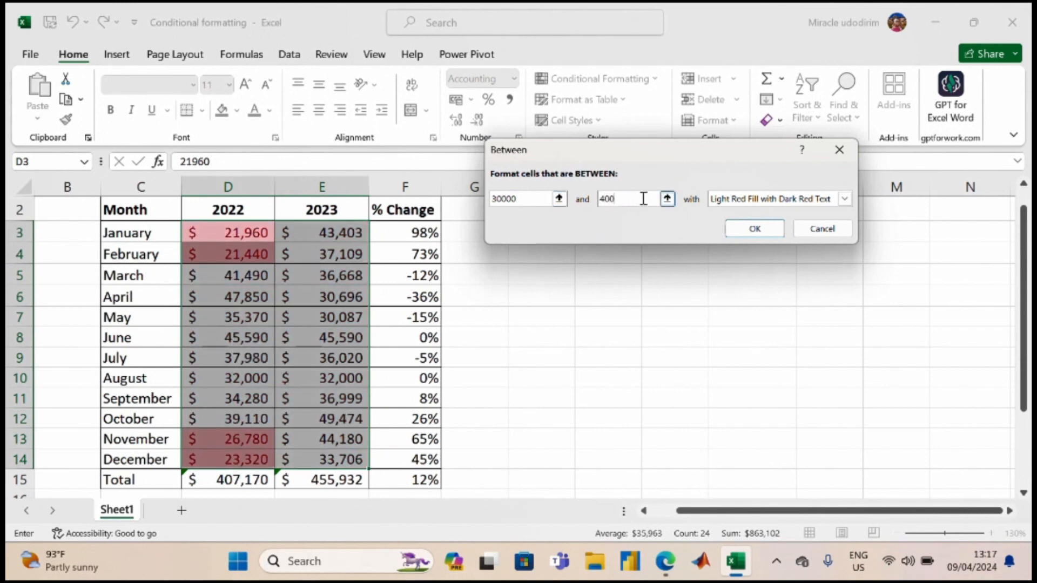
text(00)
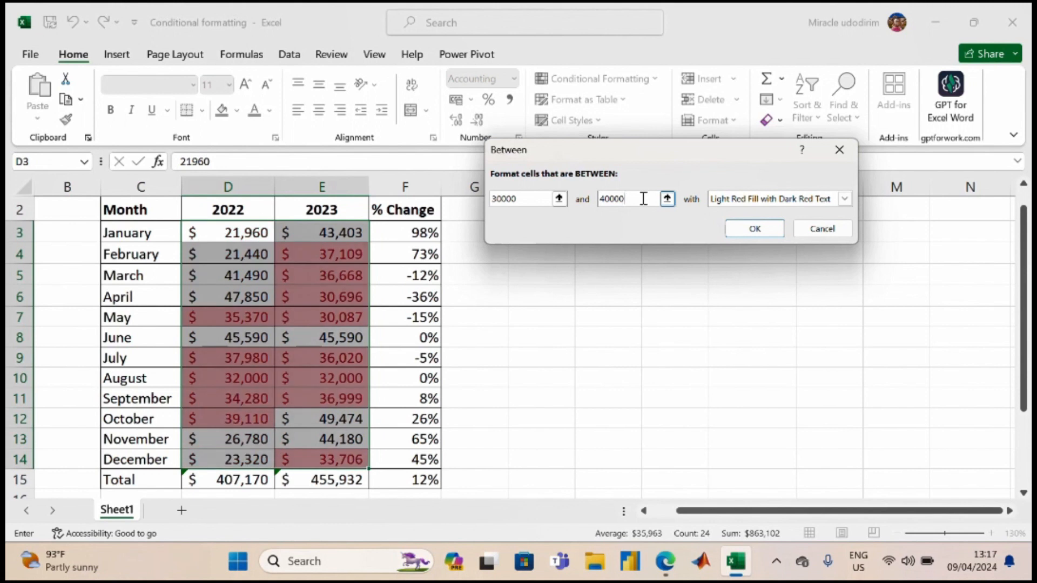
click(844, 199)
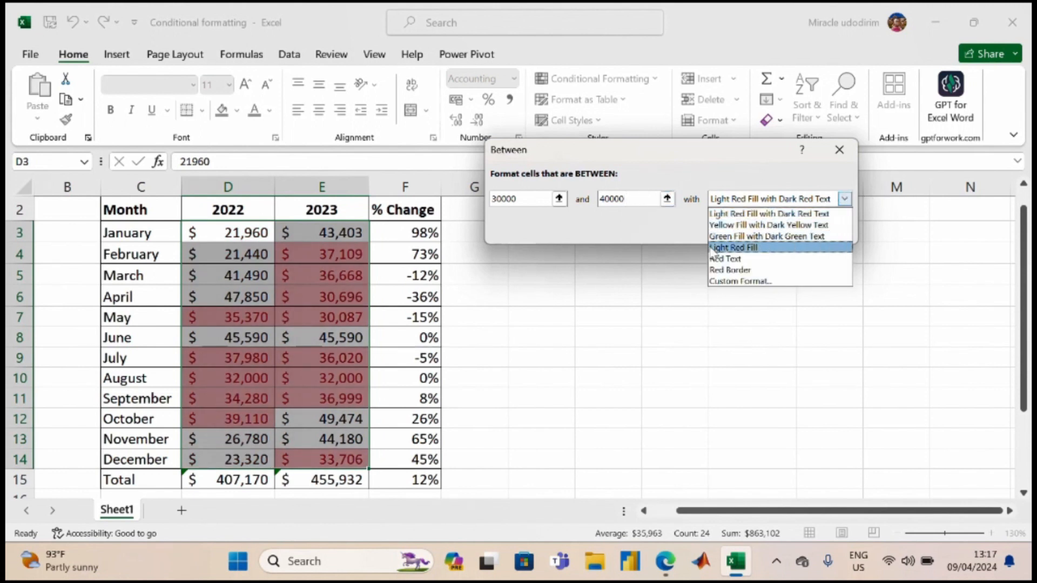
click(740, 236)
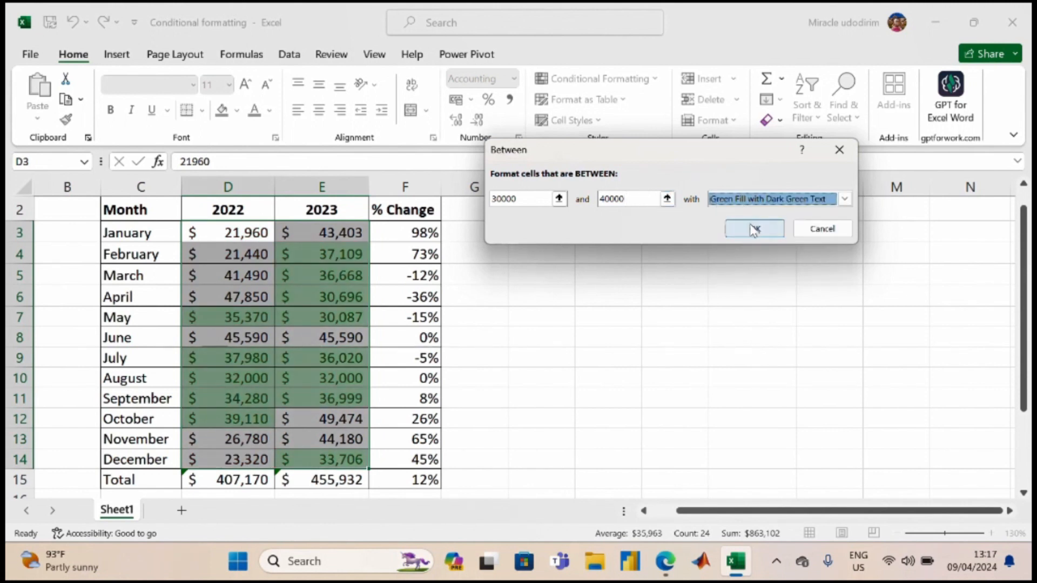
click(754, 230)
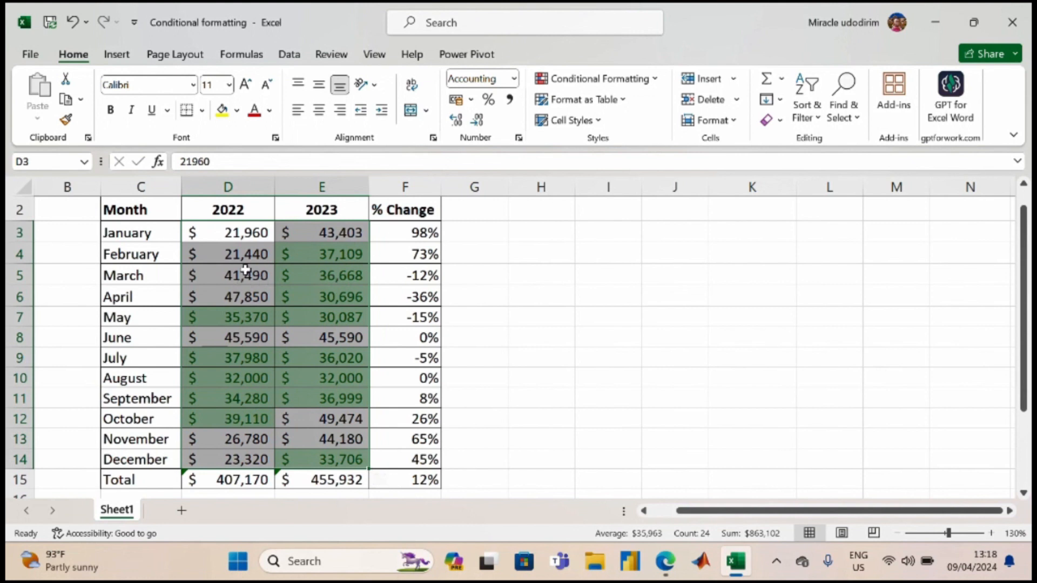
Step: Clear the Between highlighting by removing the conditional formatting rules from the entire sheet
drag(247, 232, 337, 458)
click(619, 85)
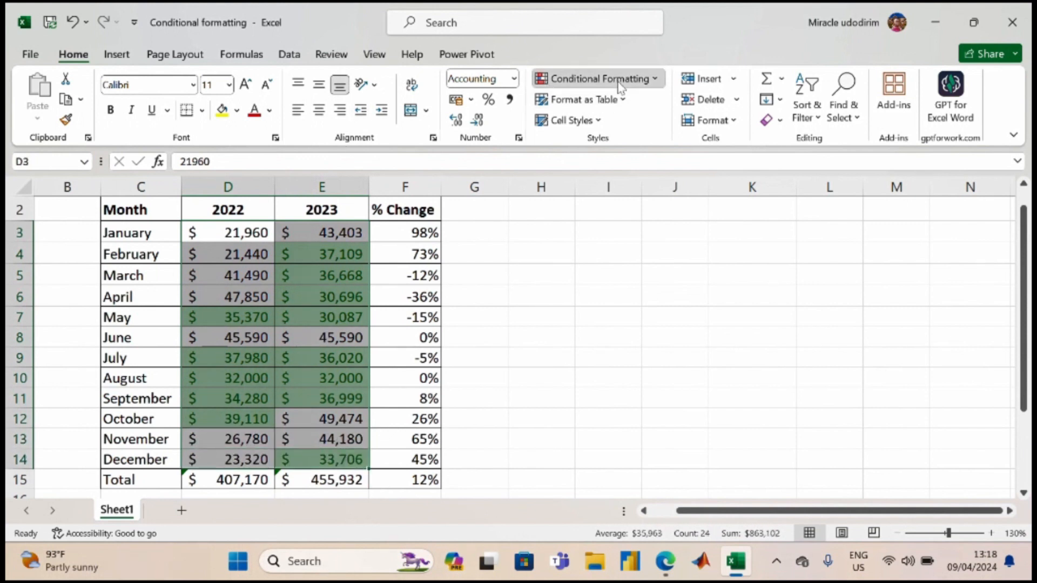
mouse_move(634, 299)
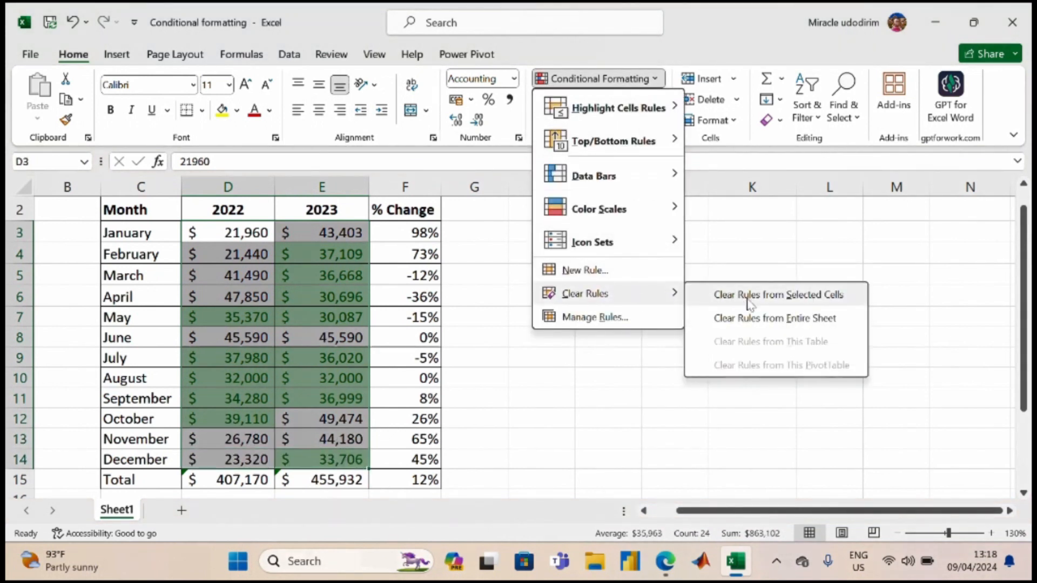
click(771, 320)
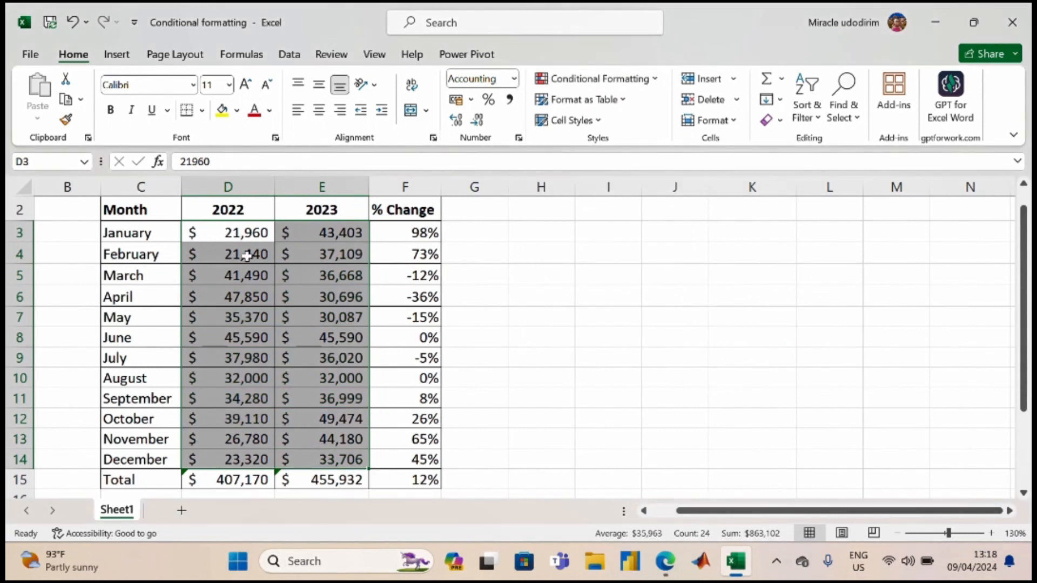
Step: Highlight the top 5 items among the monthly 2022 values (D3:D14) using Green Fill with Dark Green Text
click(244, 234)
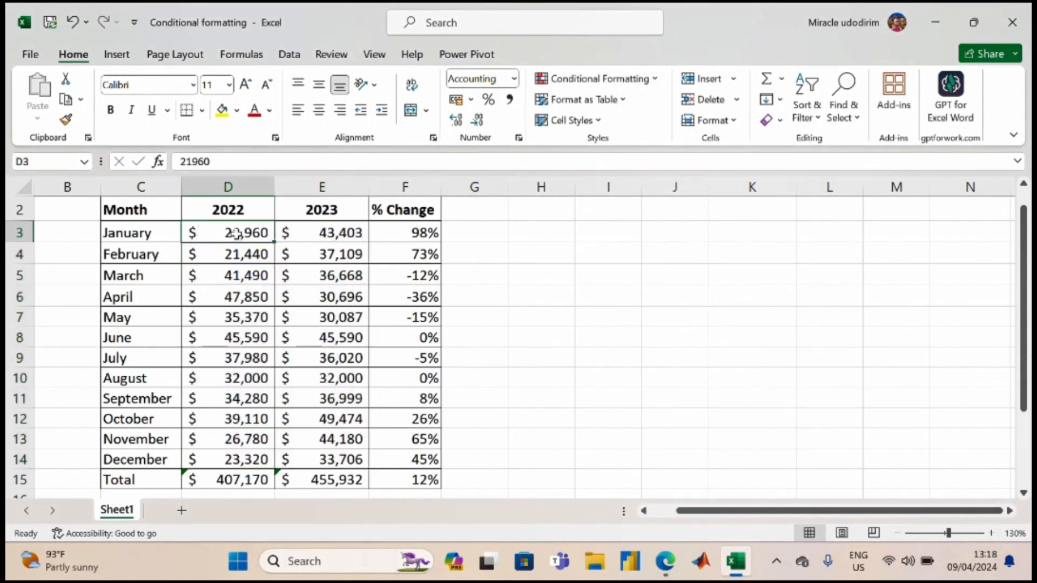
drag(236, 233, 232, 458)
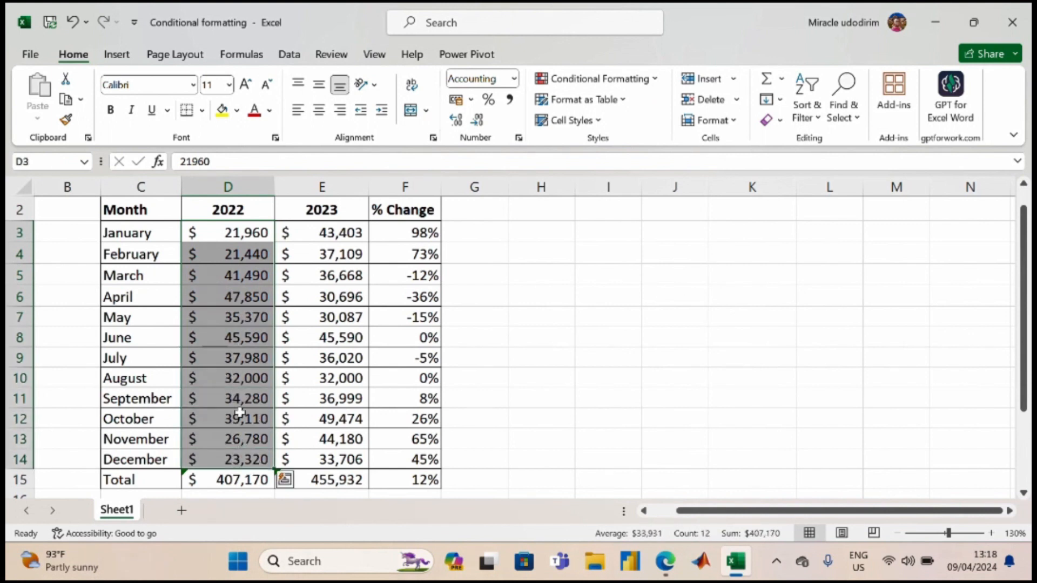
click(597, 78)
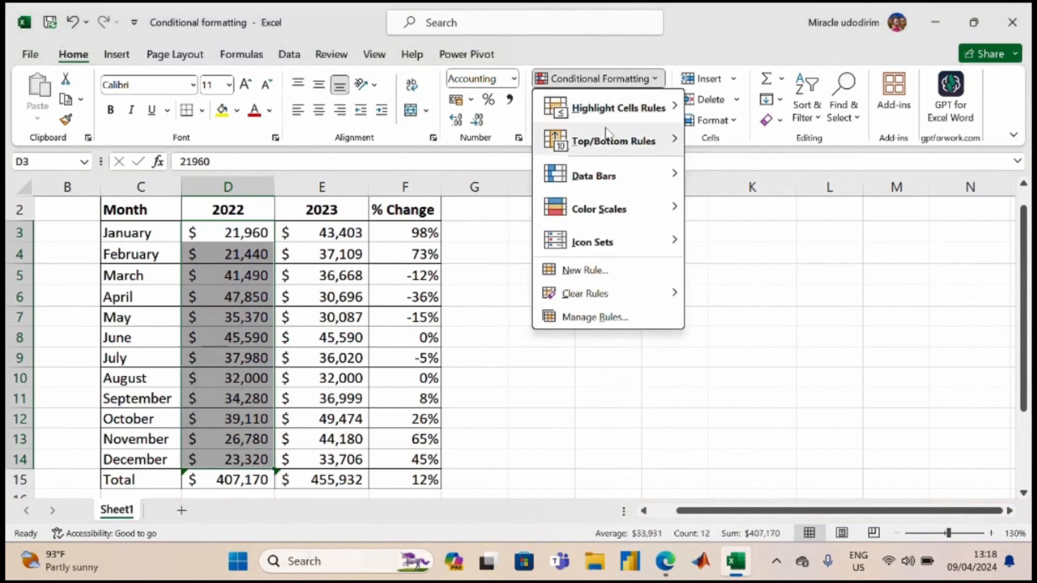
mouse_move(608, 143)
click(759, 142)
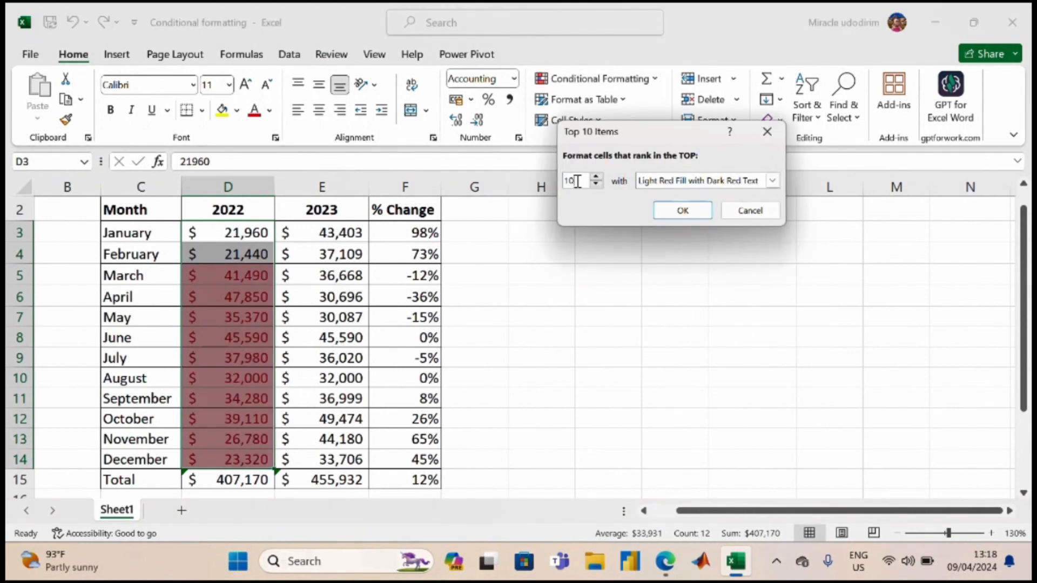
key(BackSpace)
text(5)
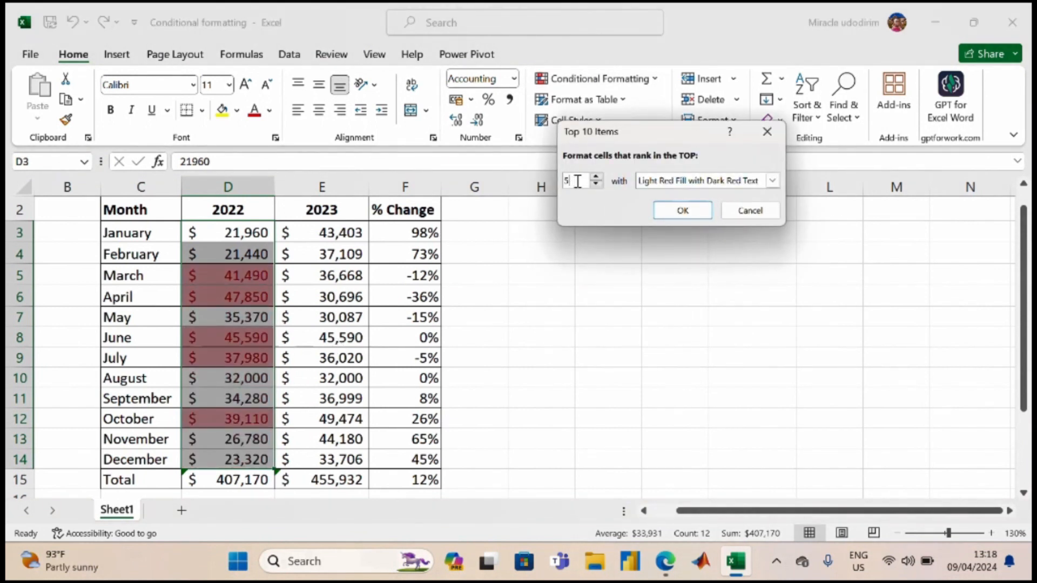
click(773, 180)
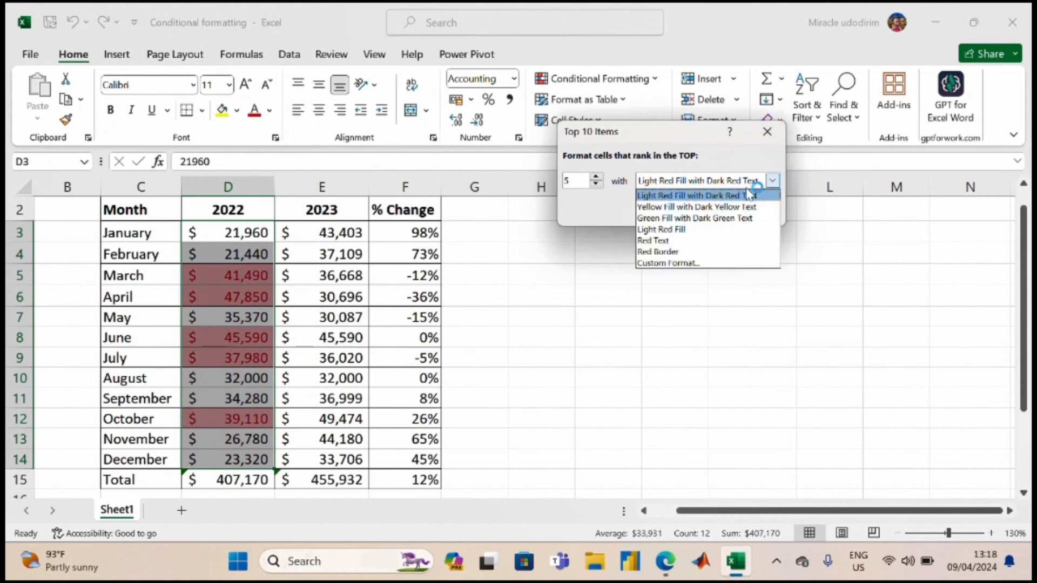
click(723, 219)
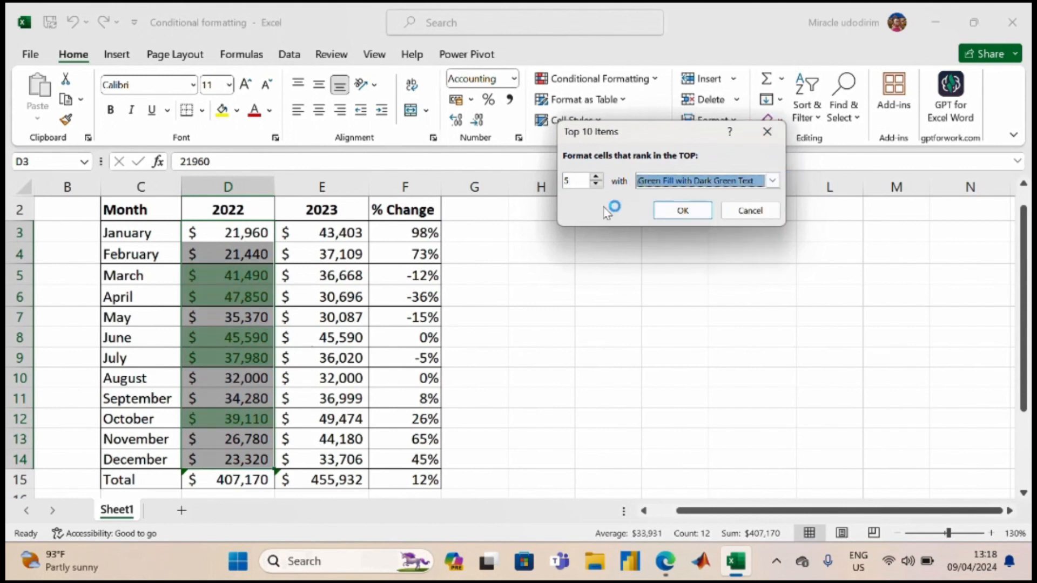
click(676, 212)
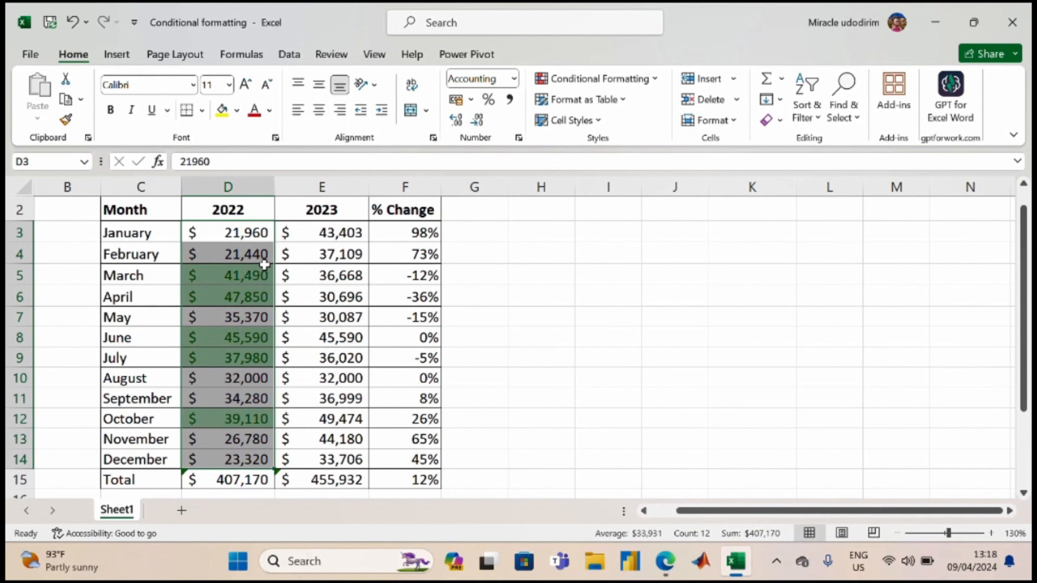
click(237, 281)
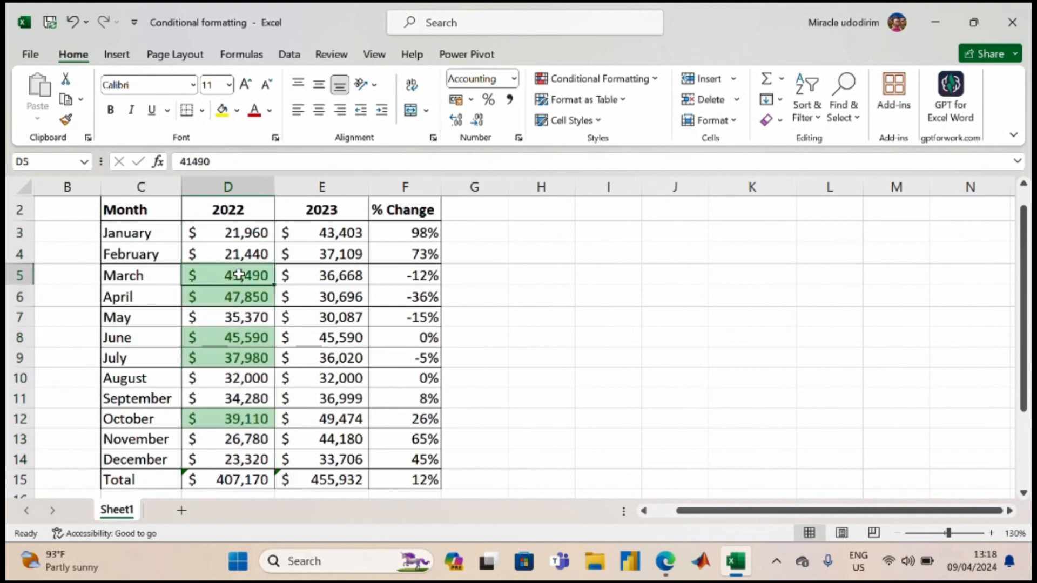
Step: Remove the top 5 highlighting by clearing the conditional formatting rules from the entire sheet
click(597, 80)
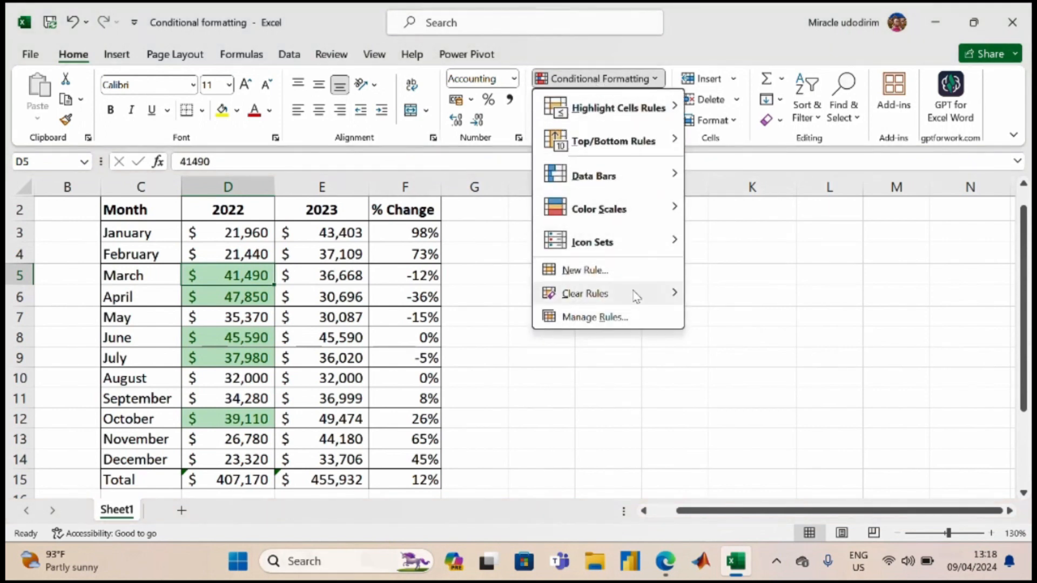
mouse_move(648, 293)
click(773, 320)
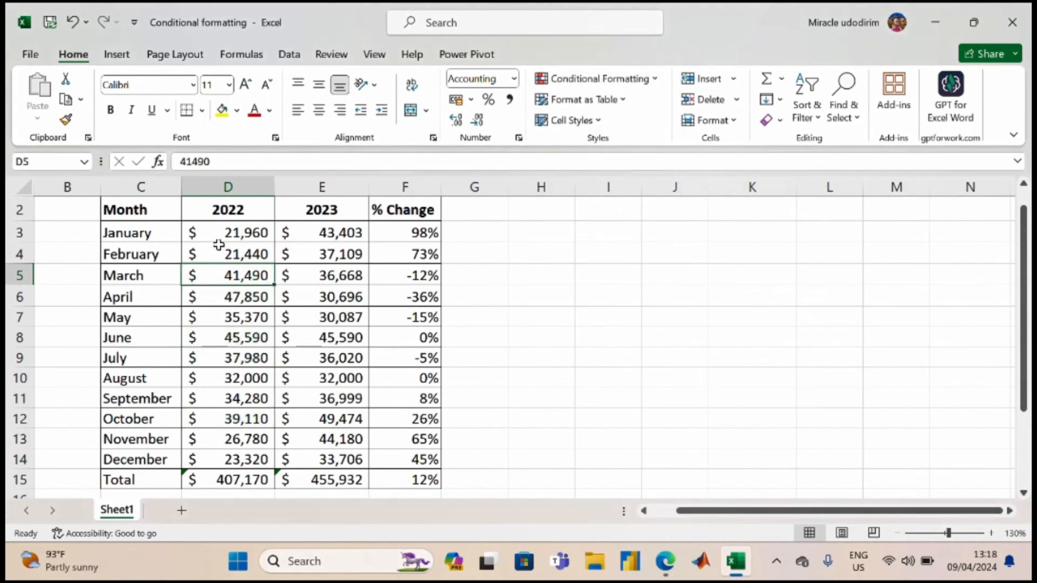
Step: Highlight the top 1 item among the monthly 2022 values (D3:D14) using Green Fill with Dark Green Text
click(237, 233)
drag(236, 234, 240, 459)
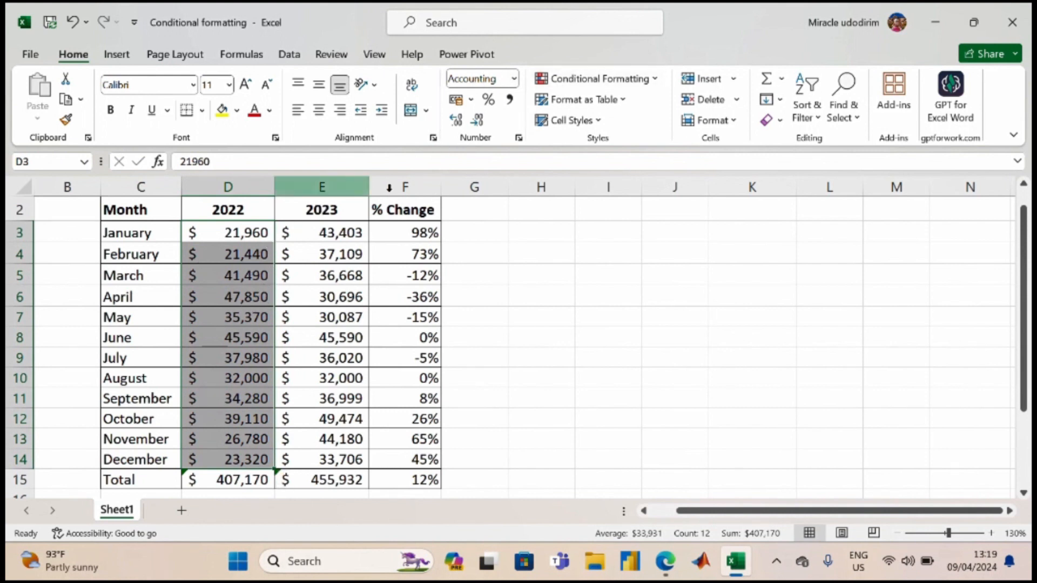
click(650, 79)
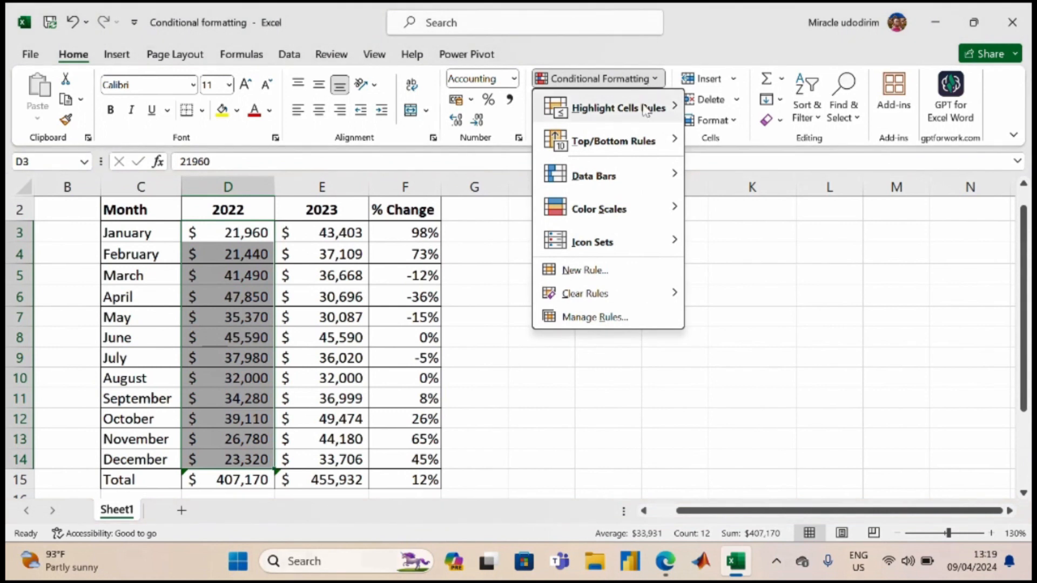
mouse_move(643, 116)
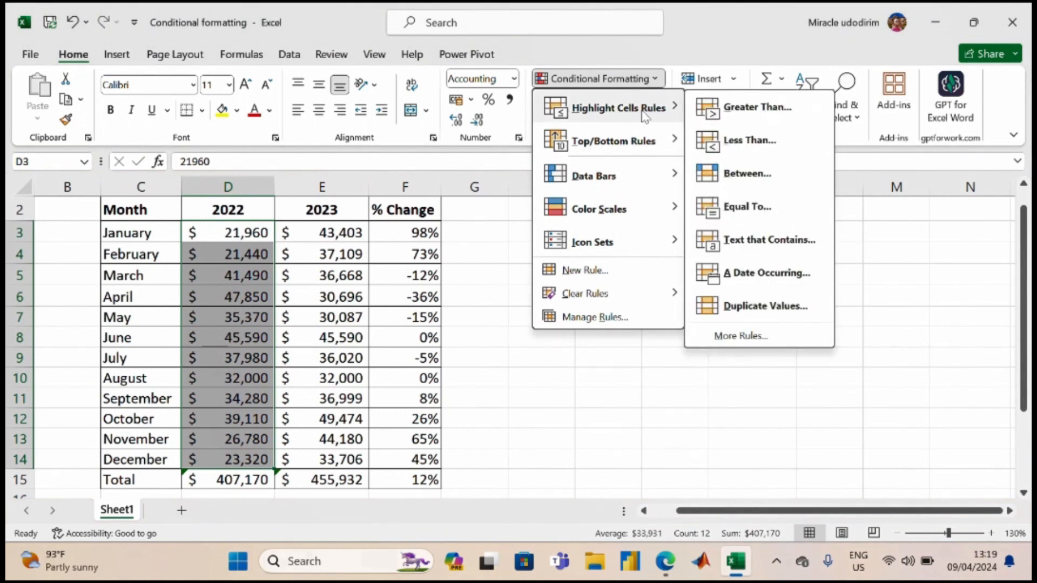
mouse_move(597, 142)
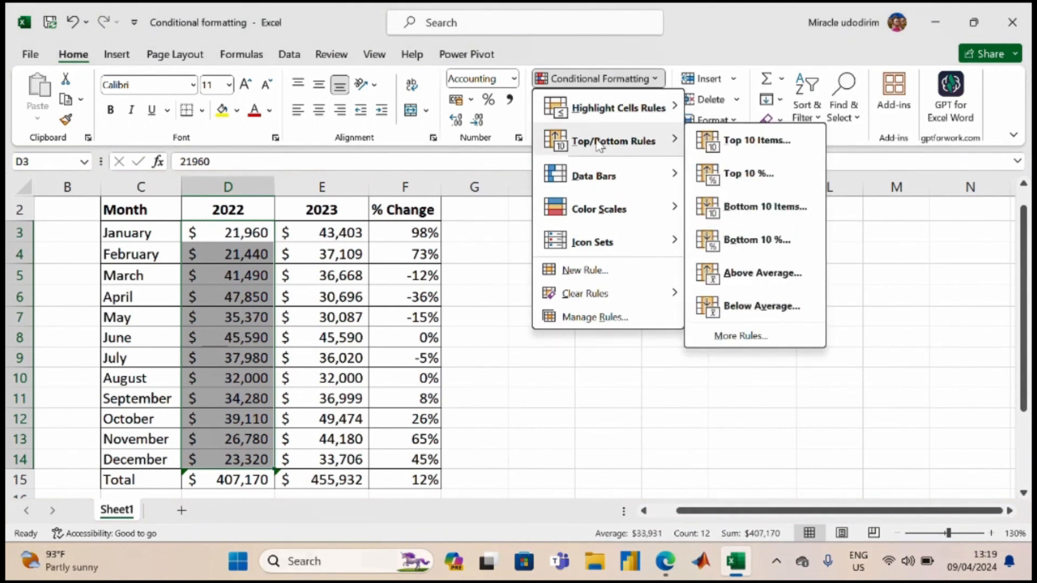
click(761, 153)
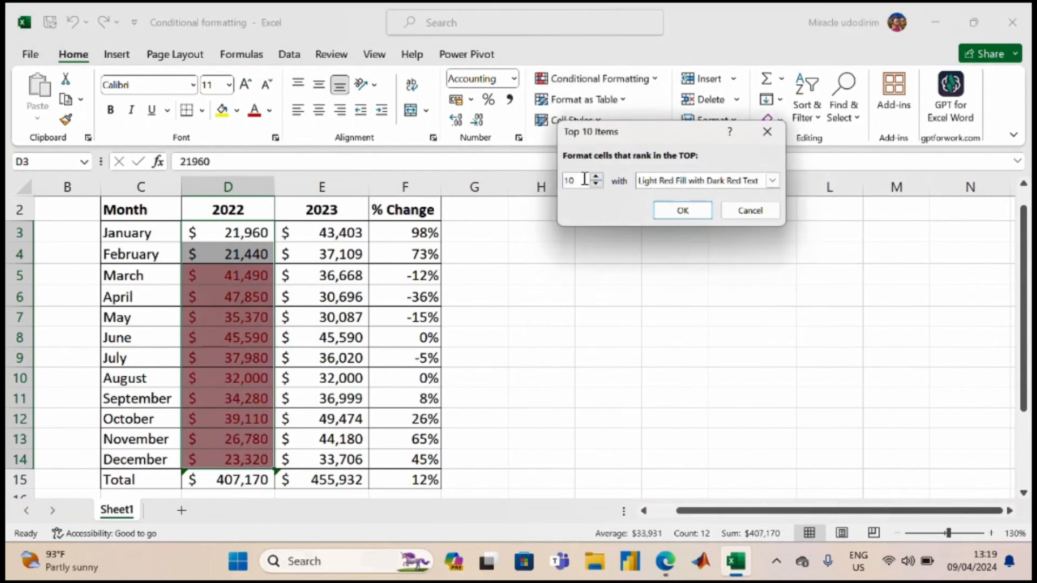
key(BackSpace)
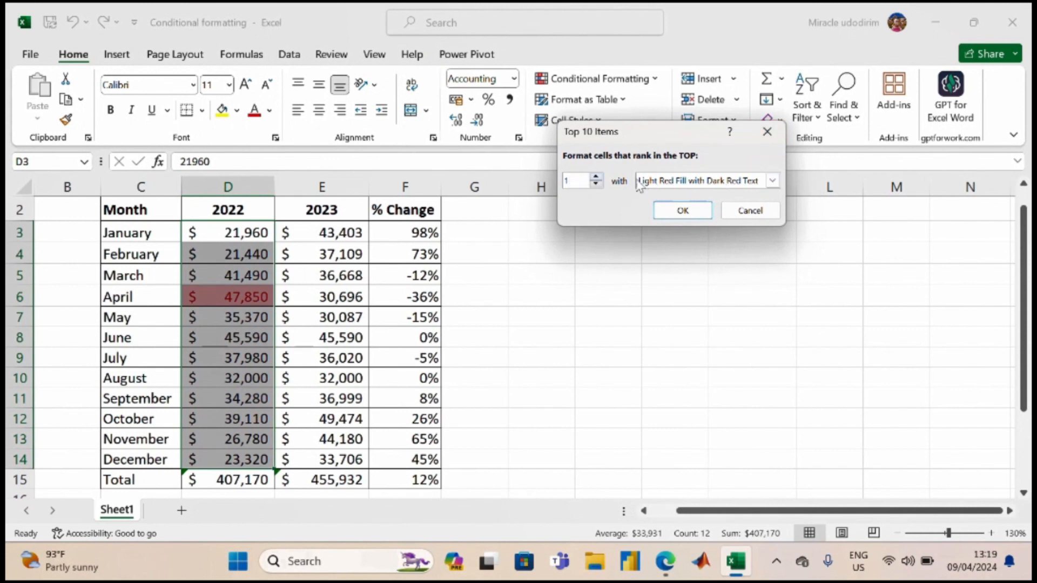
click(772, 180)
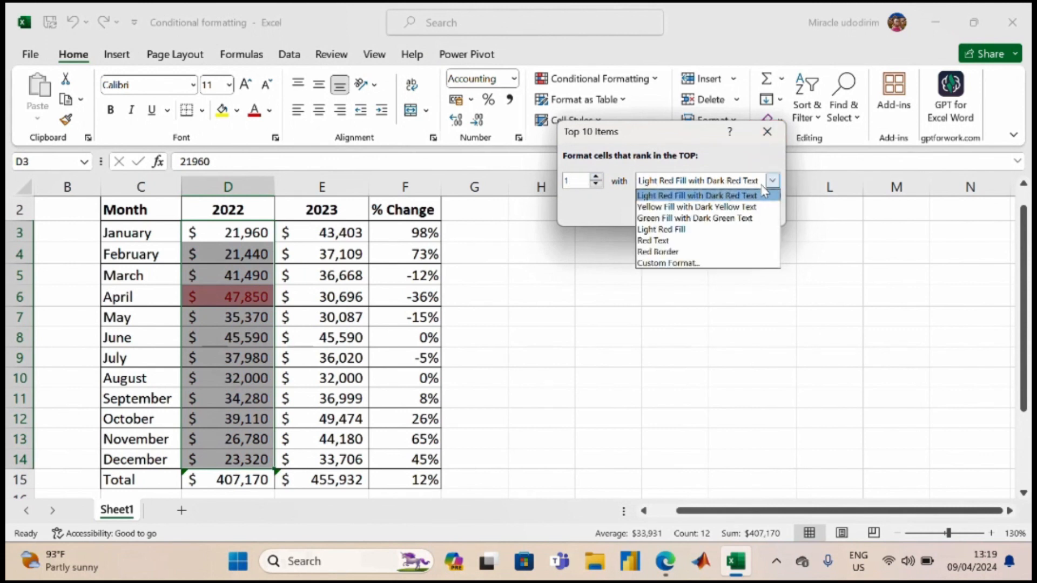
click(686, 219)
click(683, 211)
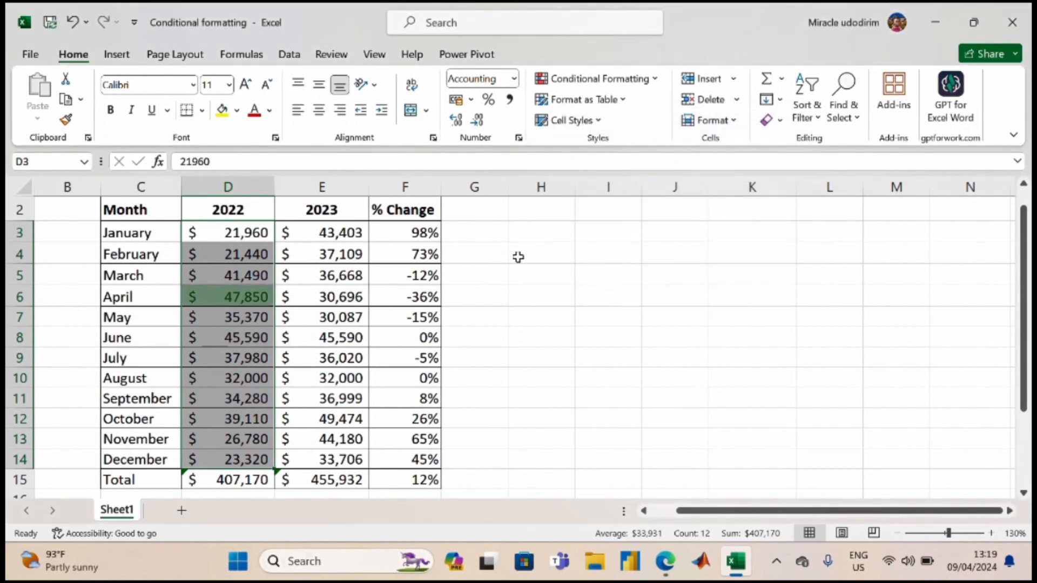
Step: Highlight the bottom 5 items among the monthly 2023 values (E3:E14) using Light Red Fill with Dark Red Text
click(338, 232)
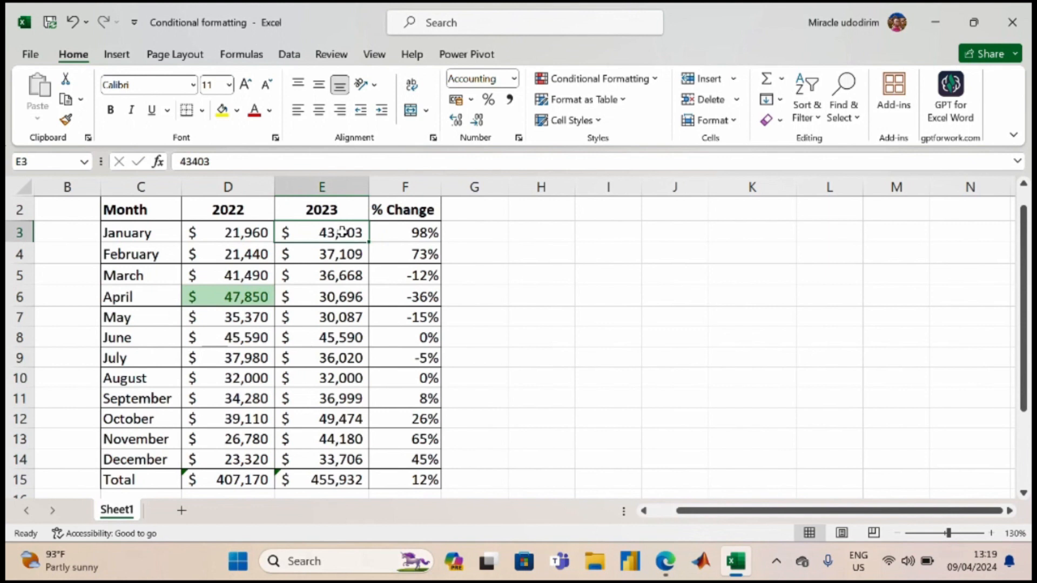
drag(343, 233, 343, 456)
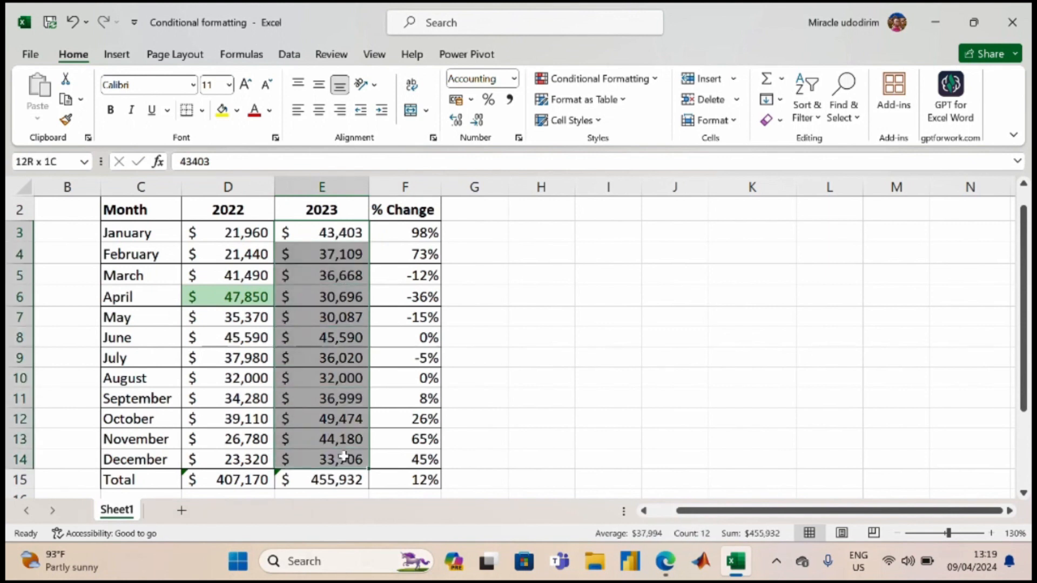
click(641, 80)
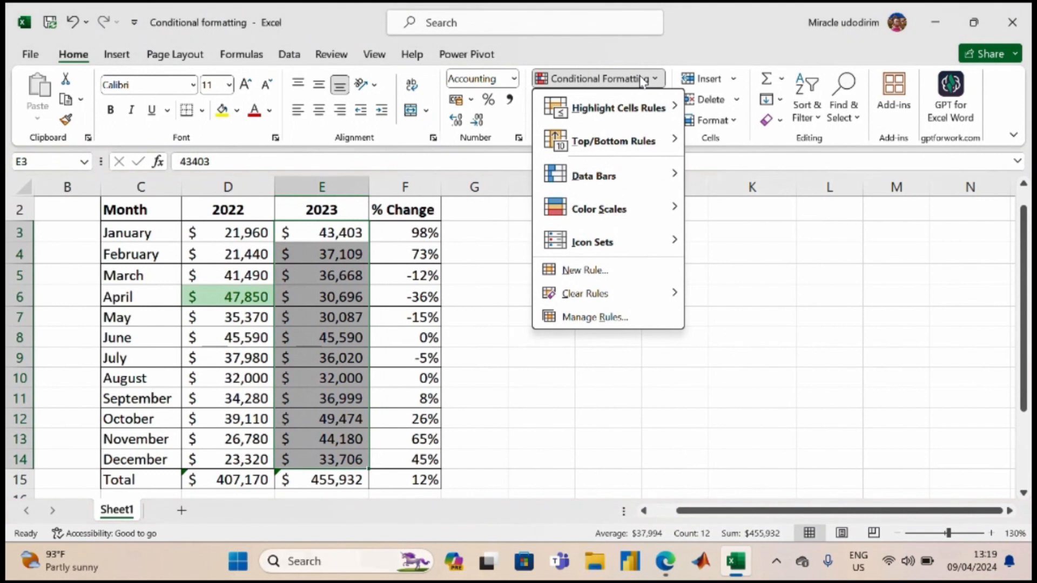
mouse_move(626, 145)
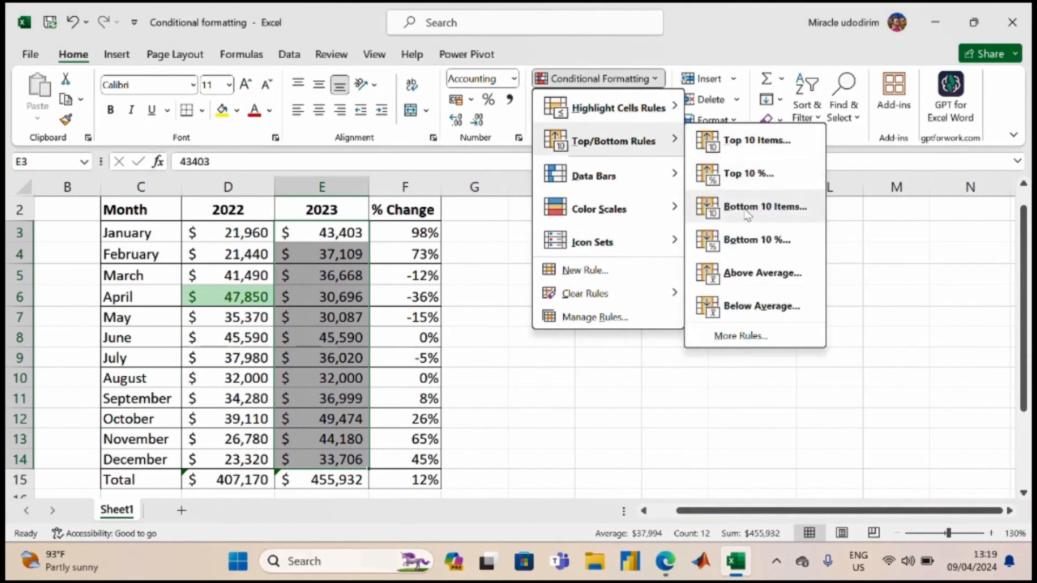
click(763, 208)
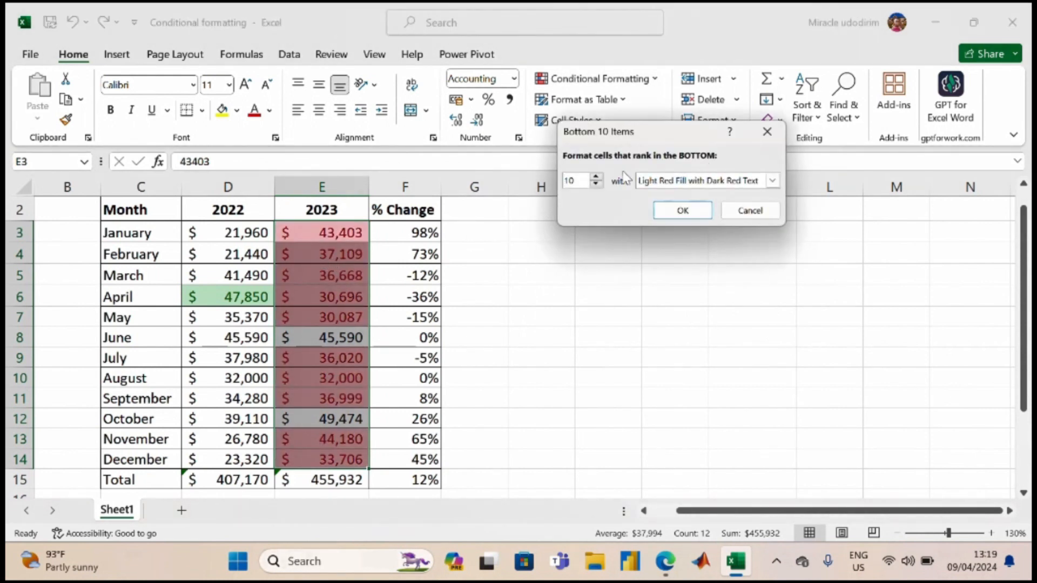
key(BackSpace)
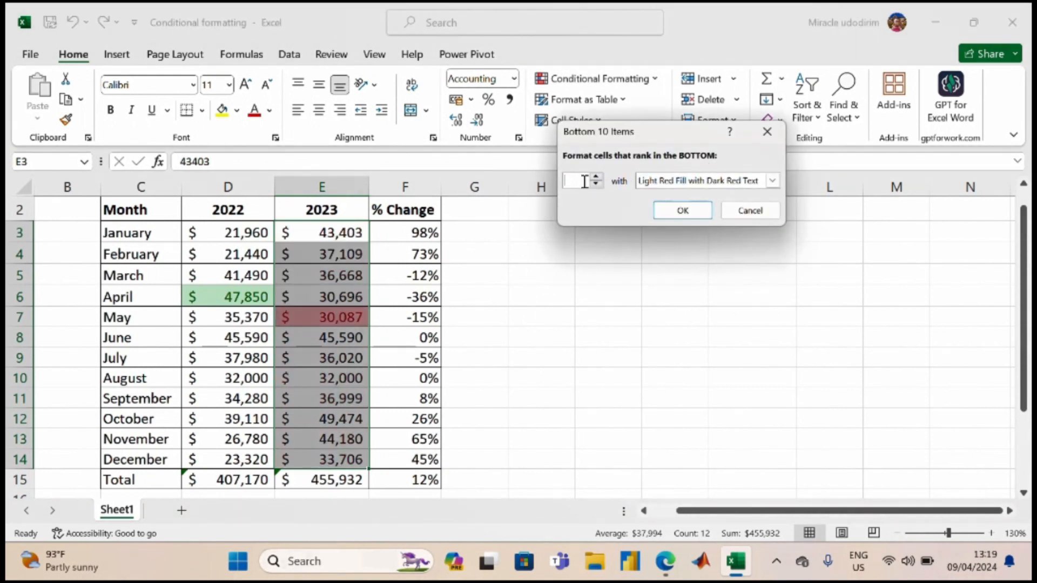
text(5)
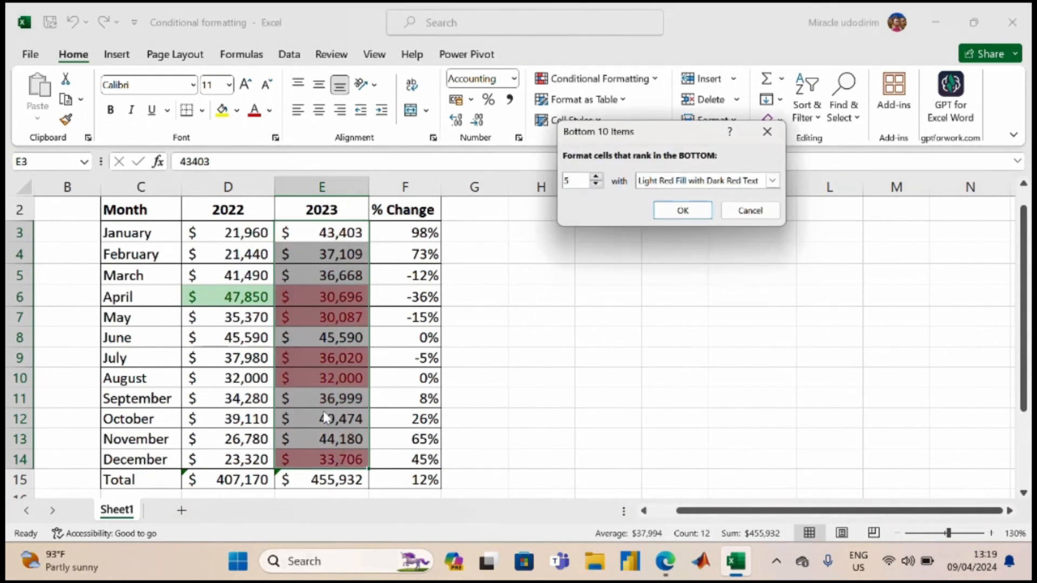
click(684, 211)
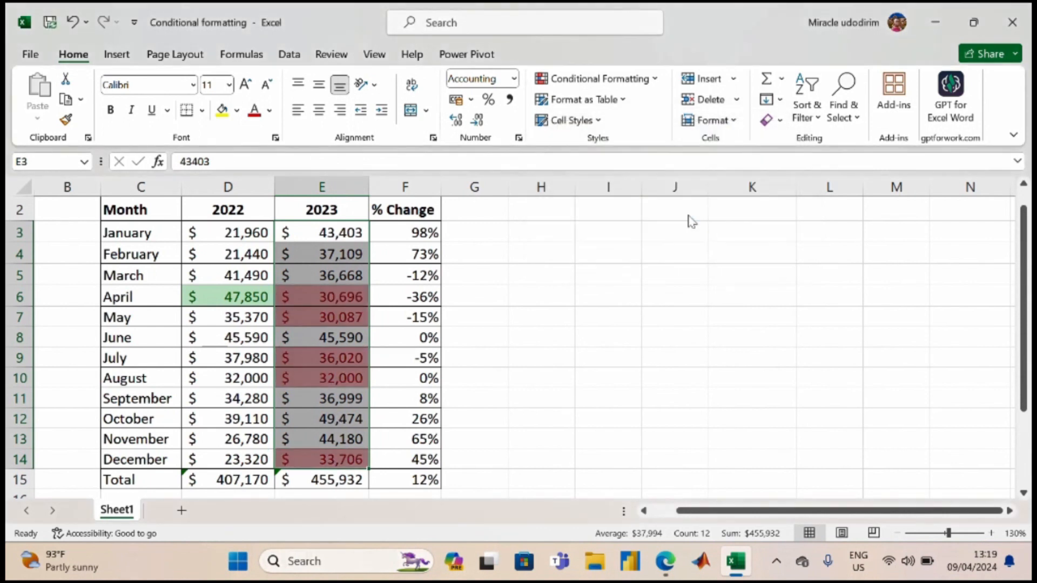
Step: Remove the 2022 and 2023 highlighting by clearing the conditional formatting rules from the entire sheet
click(335, 297)
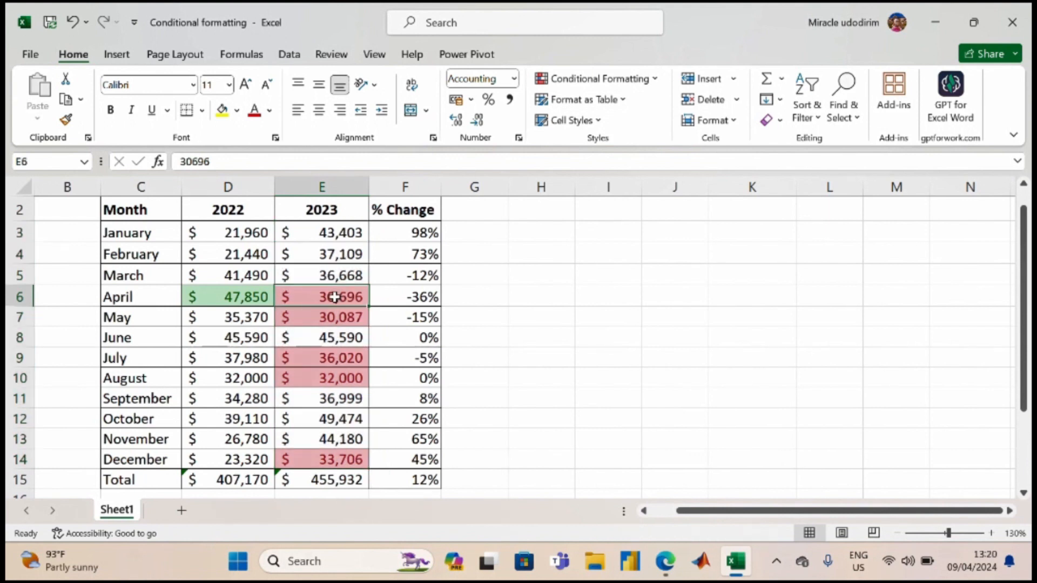
click(618, 80)
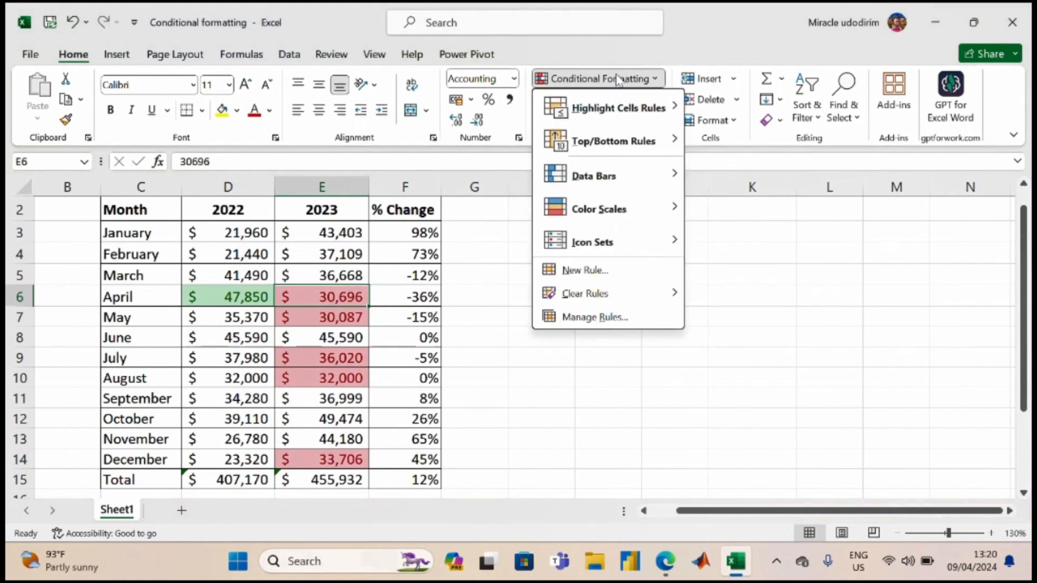
mouse_move(624, 294)
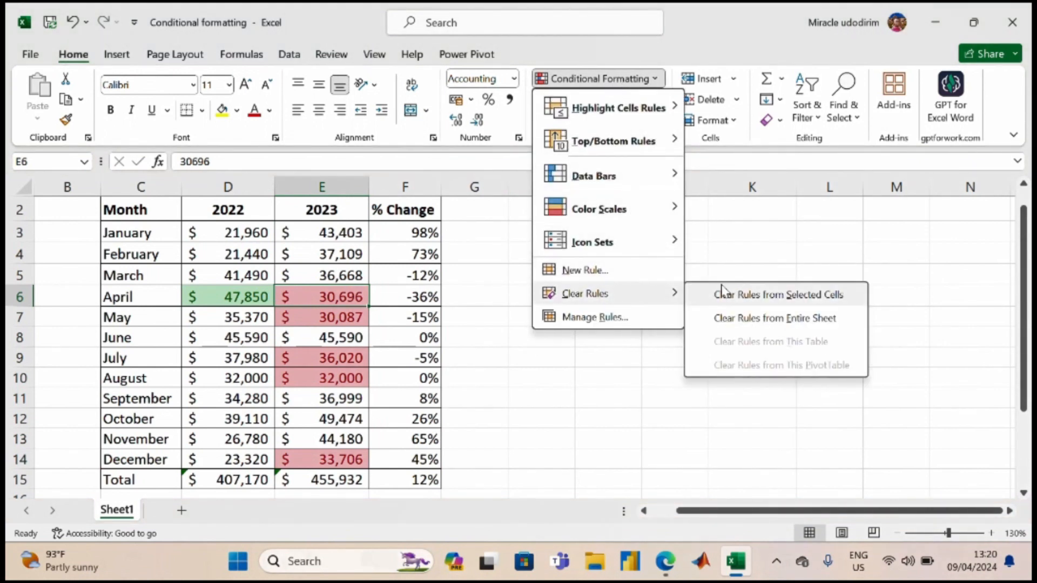
click(817, 319)
click(448, 251)
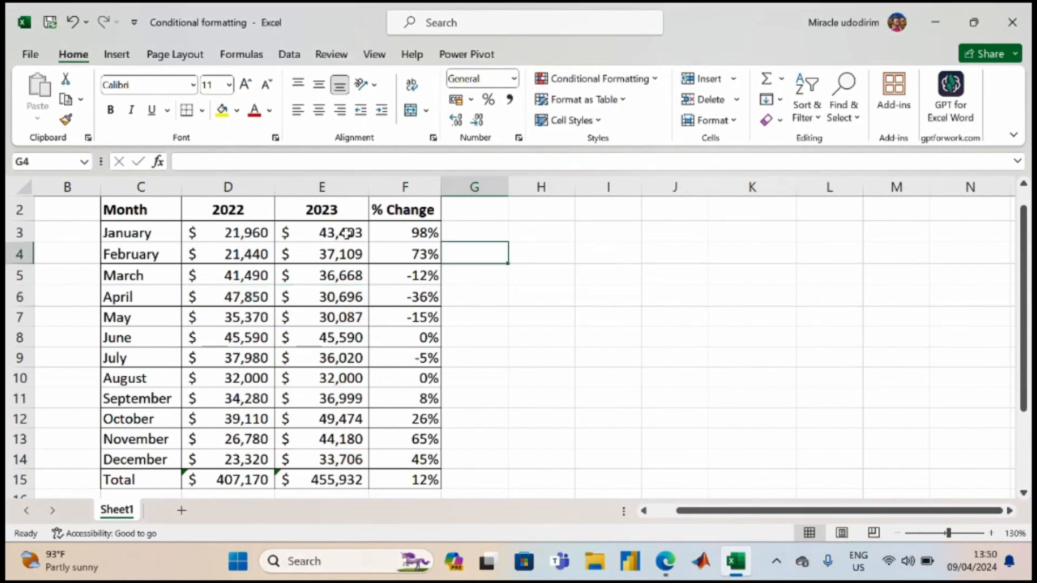
Step: Highlight the bottom 1 item among the monthly 2023 values (E3:E14) using Light Red Fill with Dark Red Text
drag(346, 233, 336, 463)
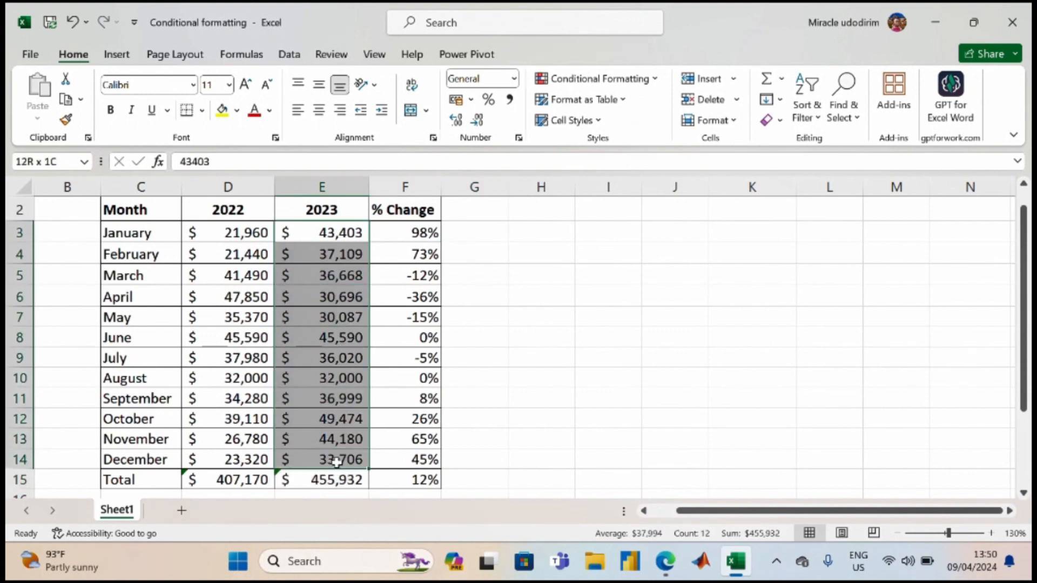
click(608, 79)
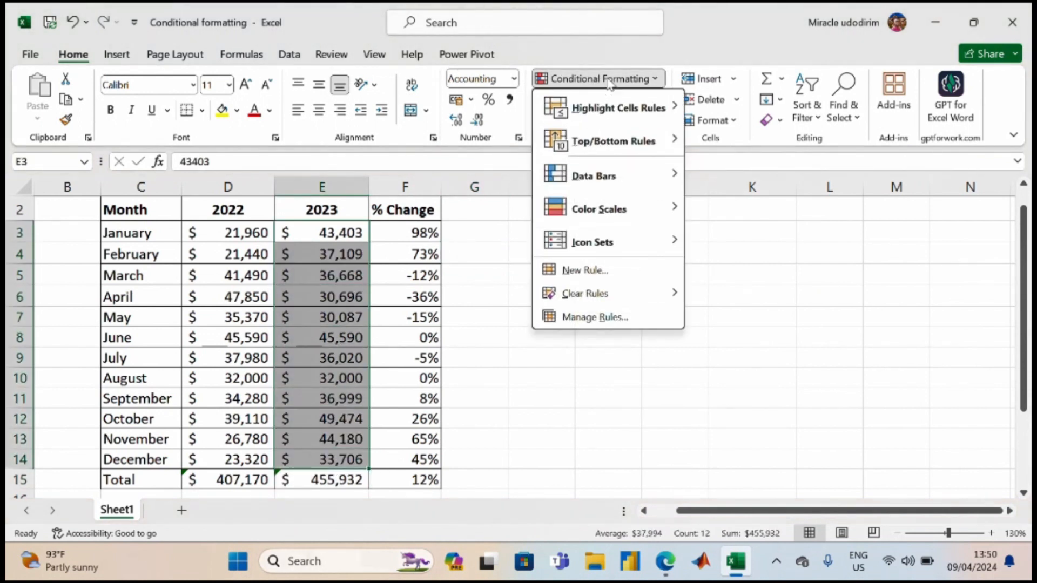
mouse_move(616, 150)
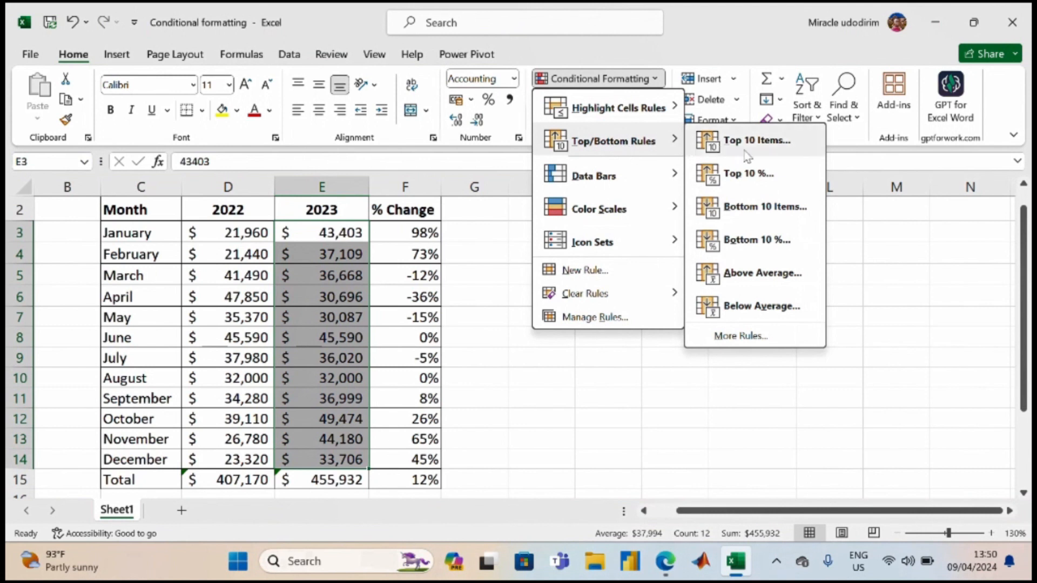
click(781, 209)
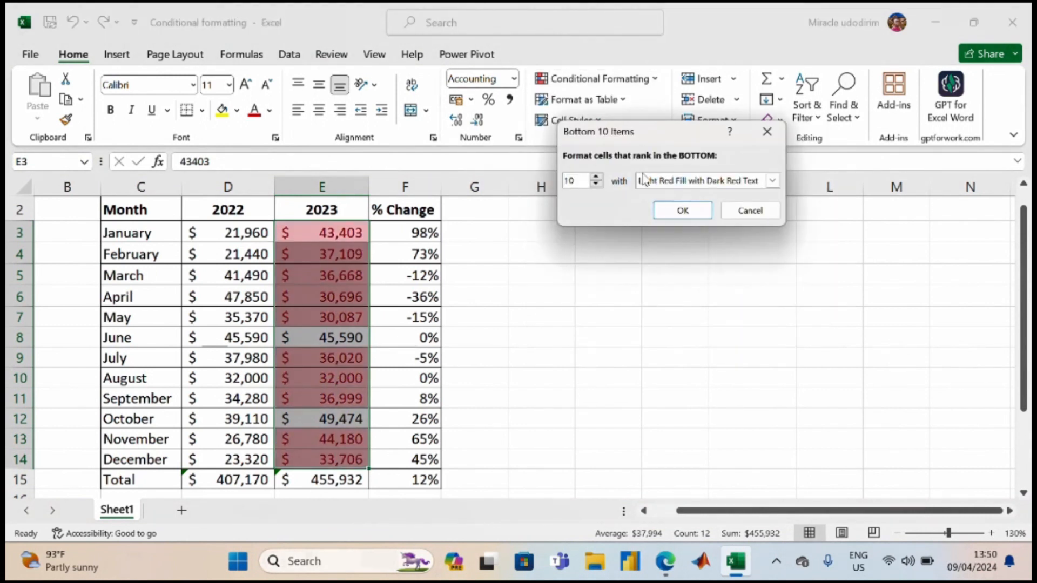
key(BackSpace)
key(BackSpace)
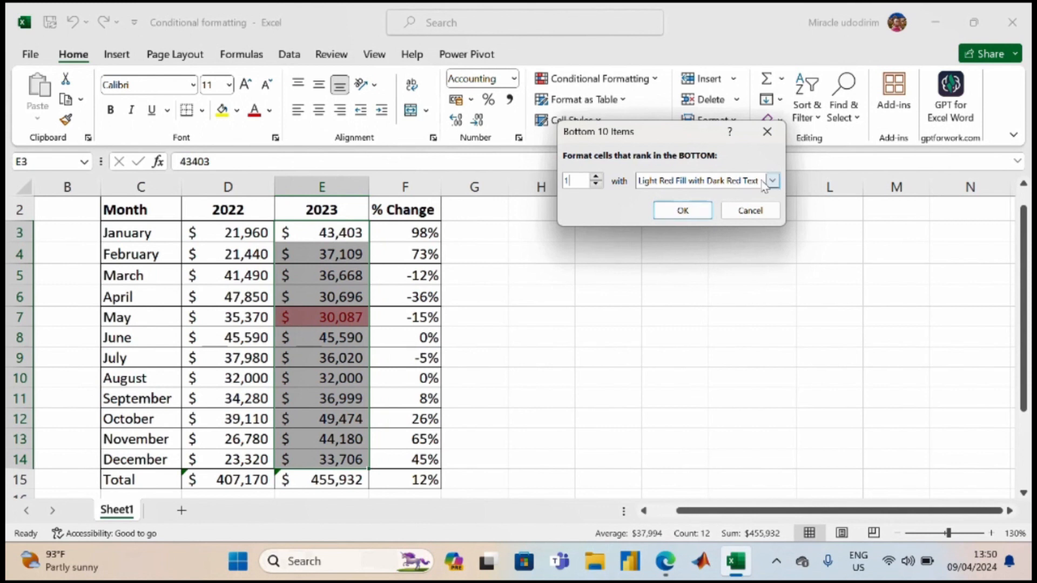
click(684, 211)
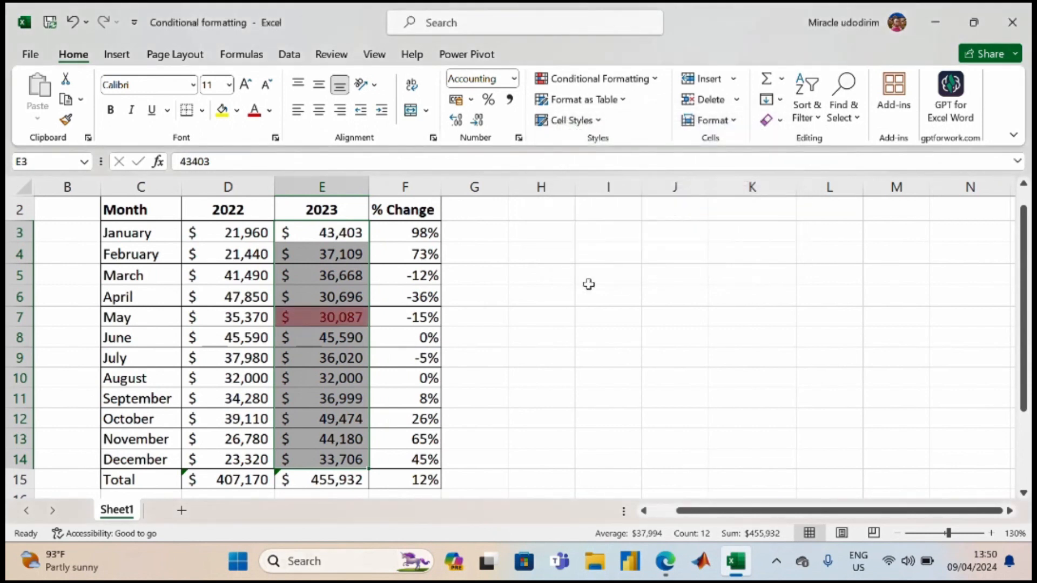
Step: Remove the bottom 1 highlighting by clearing the conditional formatting rules from the entire sheet
click(350, 317)
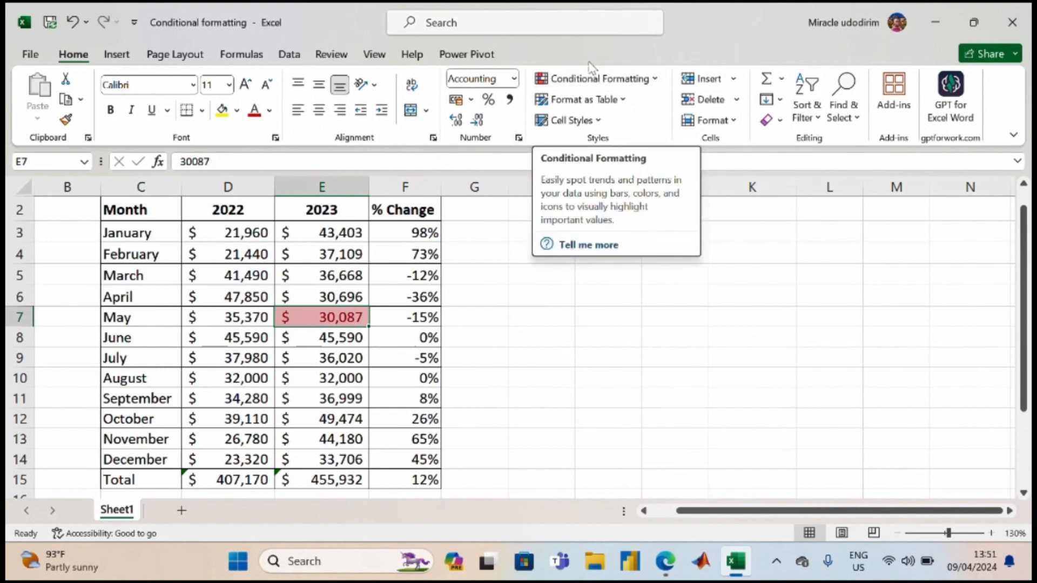
click(594, 78)
mouse_move(614, 294)
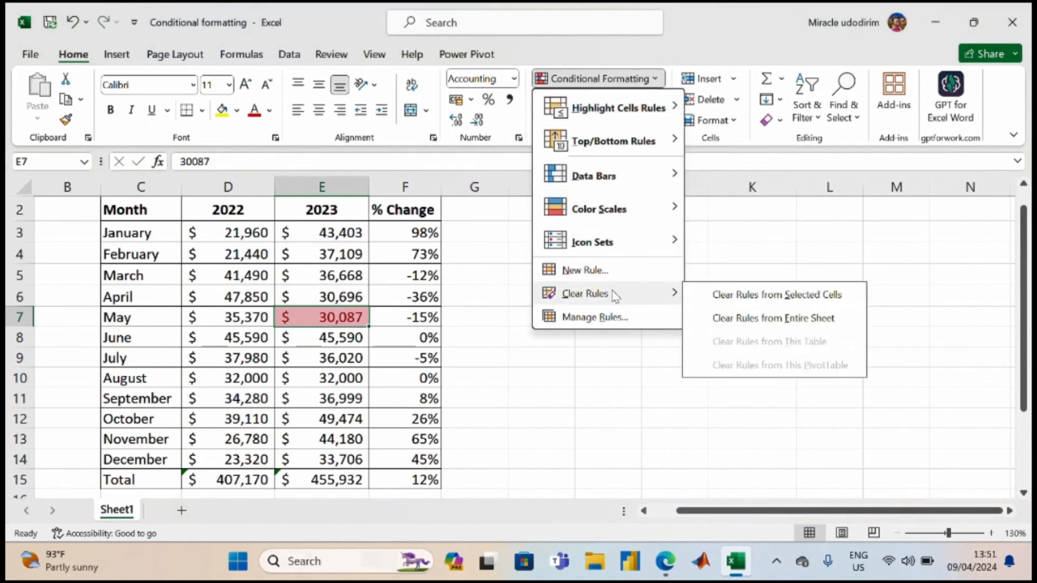
click(771, 319)
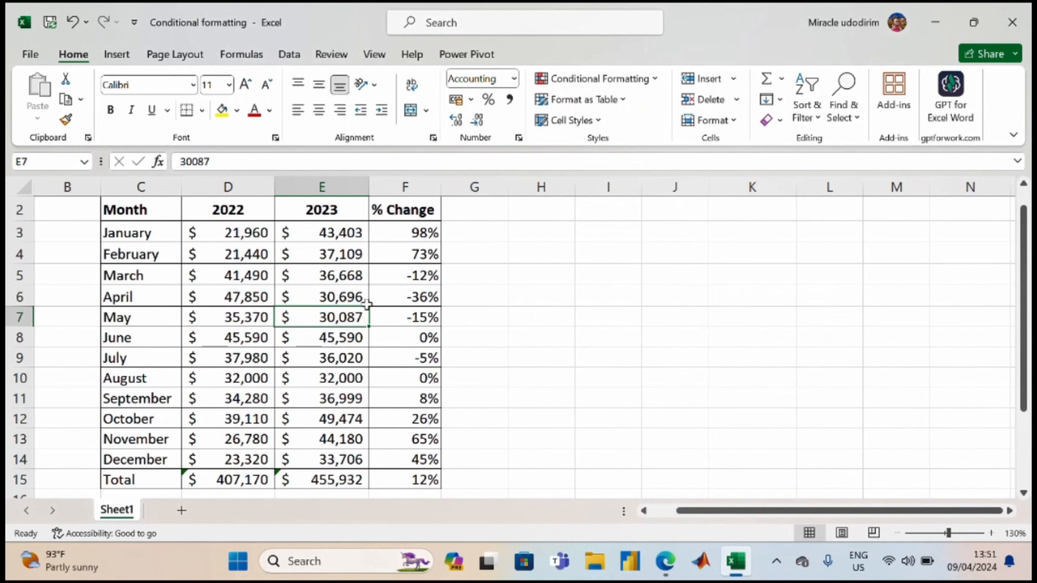
Step: Apply the three colored arrows icon set to the % Change values, including the total (F3:F15)
click(349, 245)
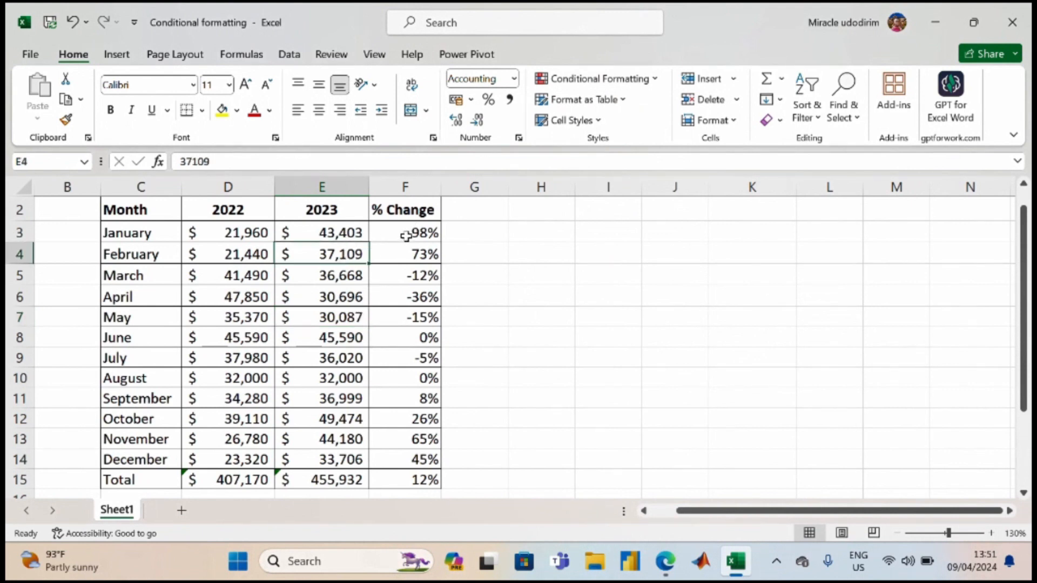
drag(407, 232, 415, 480)
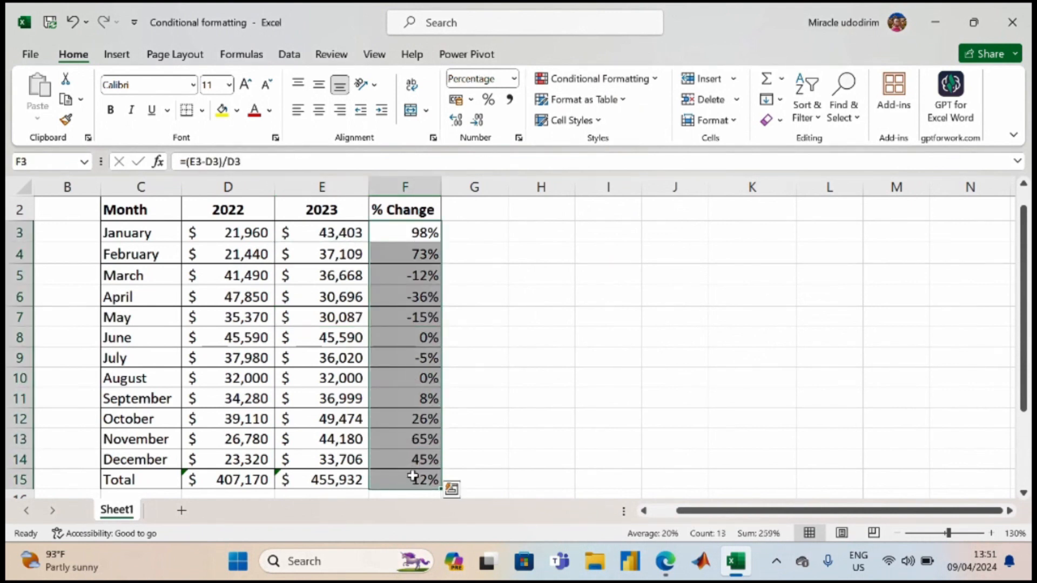
click(611, 80)
mouse_move(601, 248)
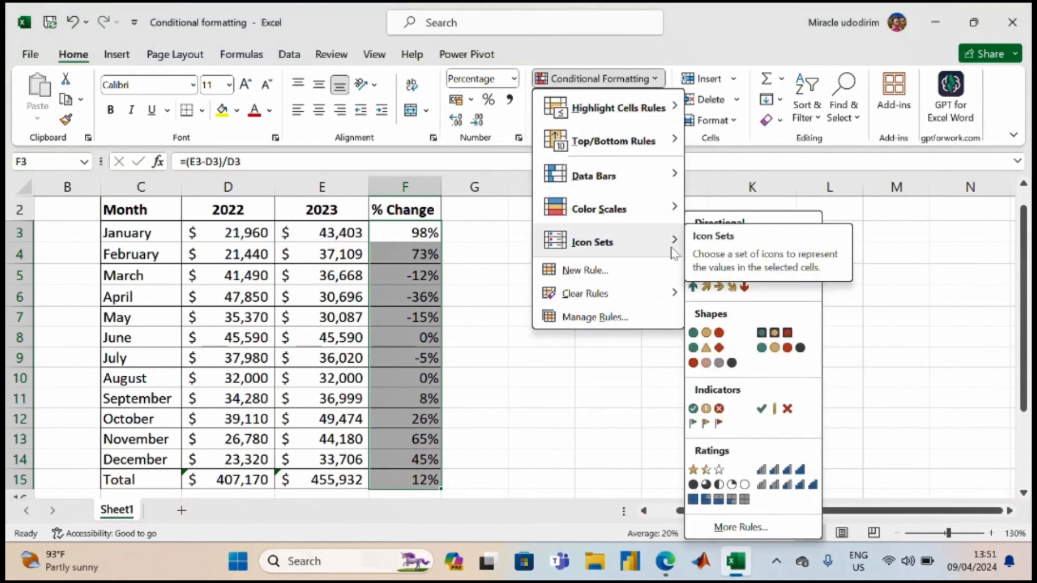
click(702, 238)
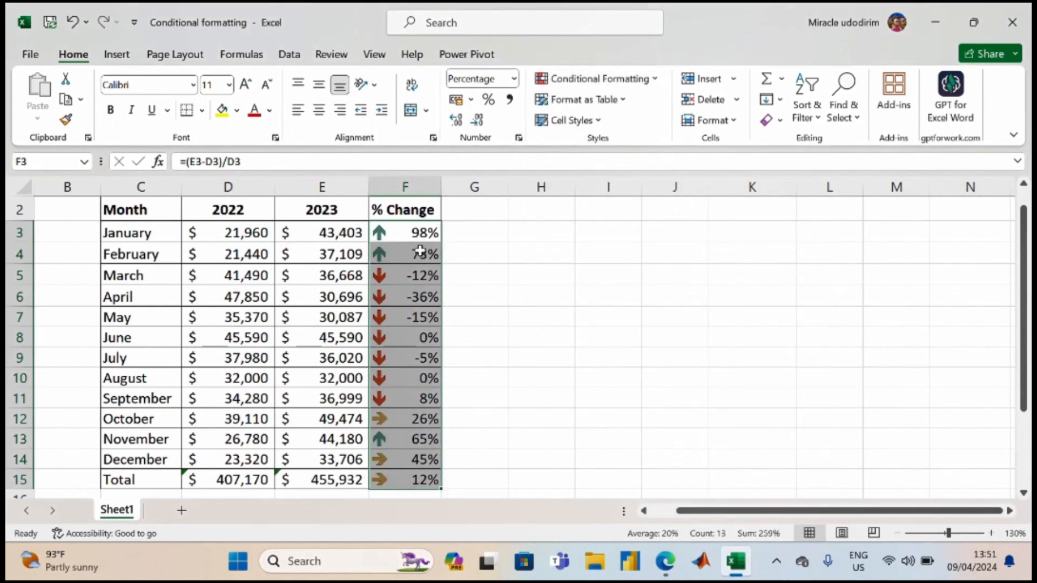
click(395, 298)
click(399, 335)
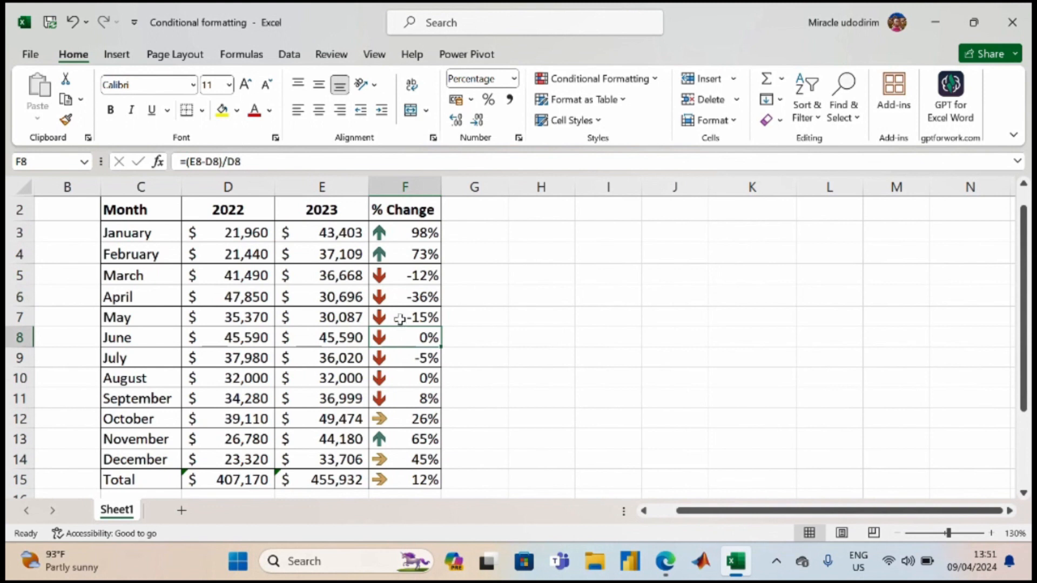
Step: Open the icon set rule of the % Change column for editing through the Conditional Formatting Rules Manager
click(402, 319)
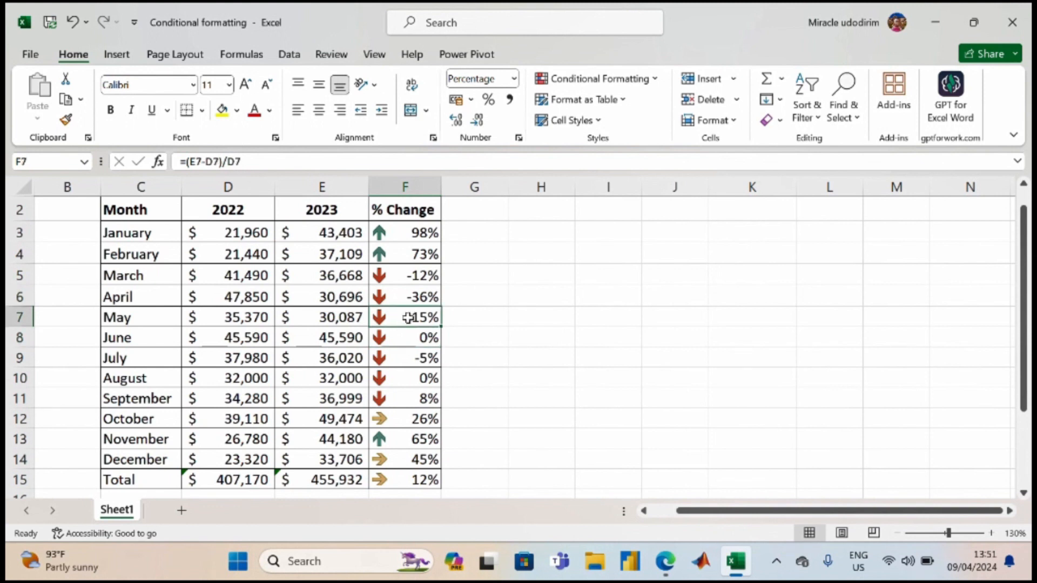
click(594, 79)
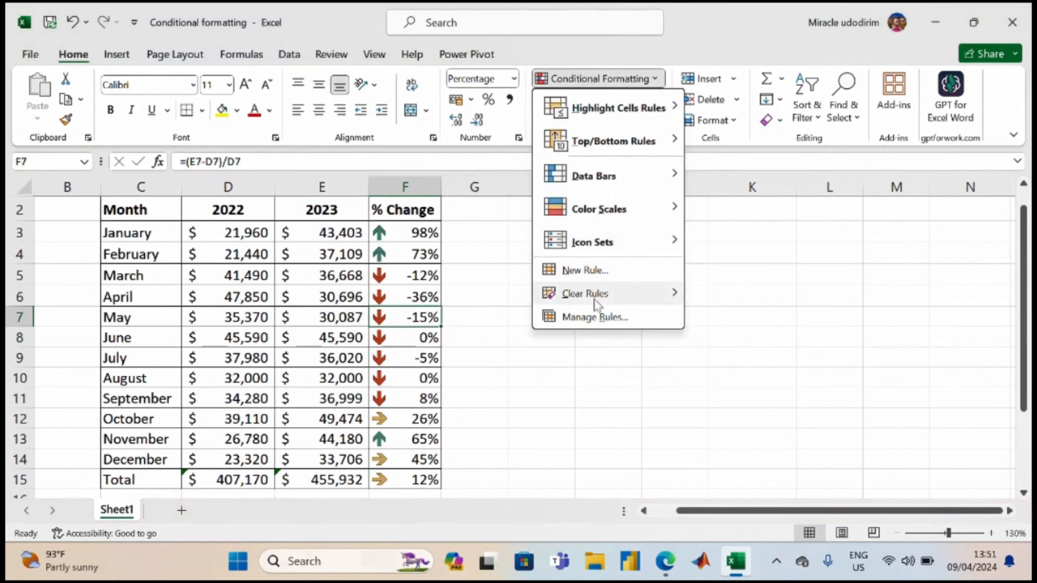
click(594, 317)
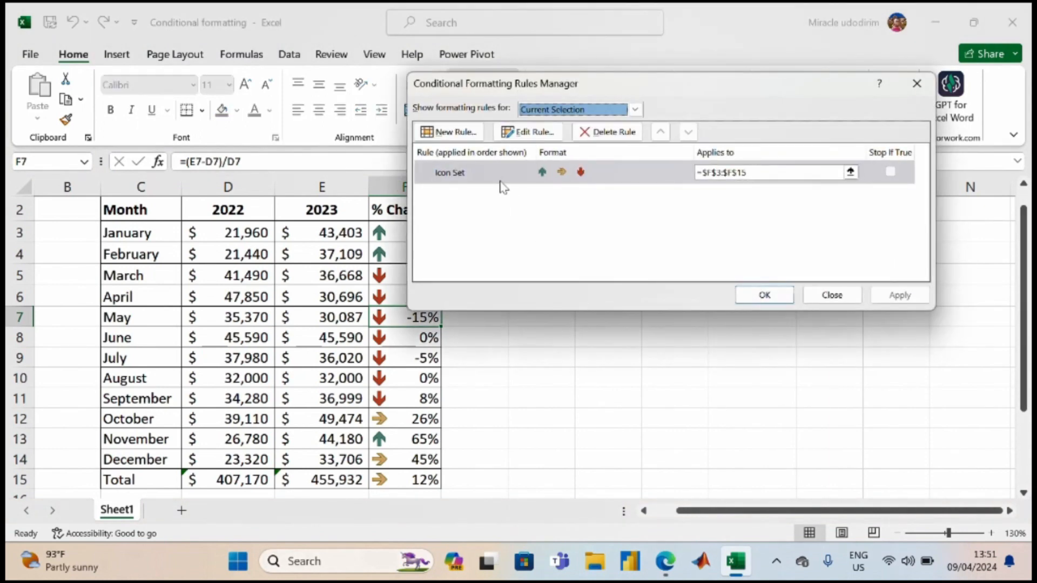
click(533, 135)
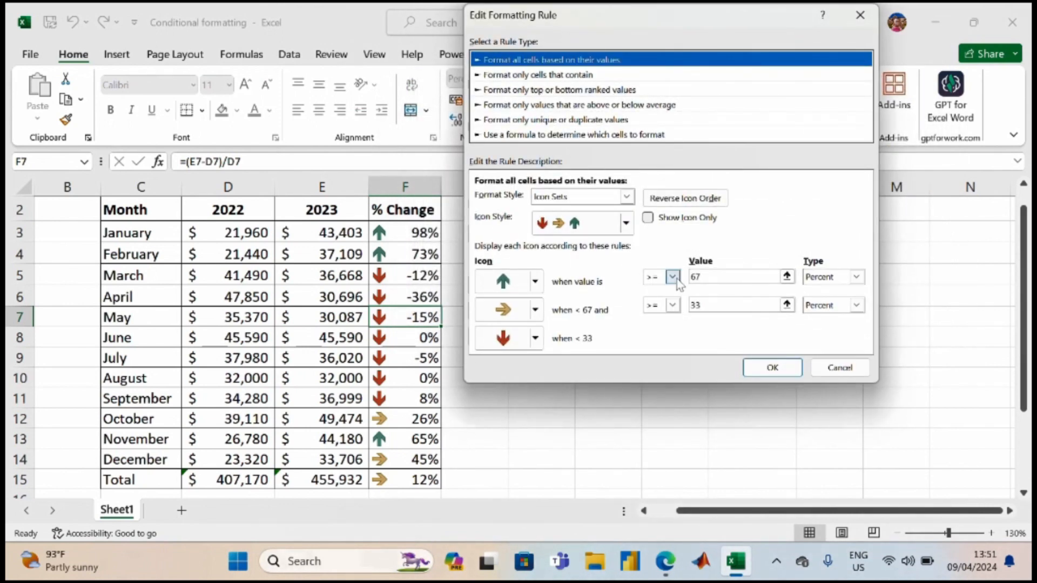
Step: Change both icon thresholds of the % Change rule from Percent to the Number type, each with value 0
click(856, 278)
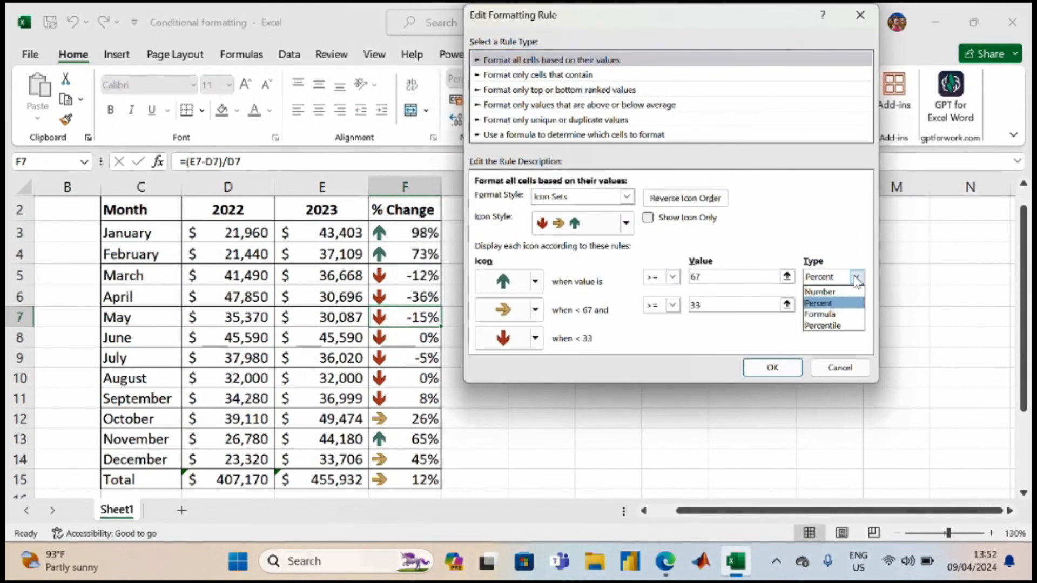
click(820, 292)
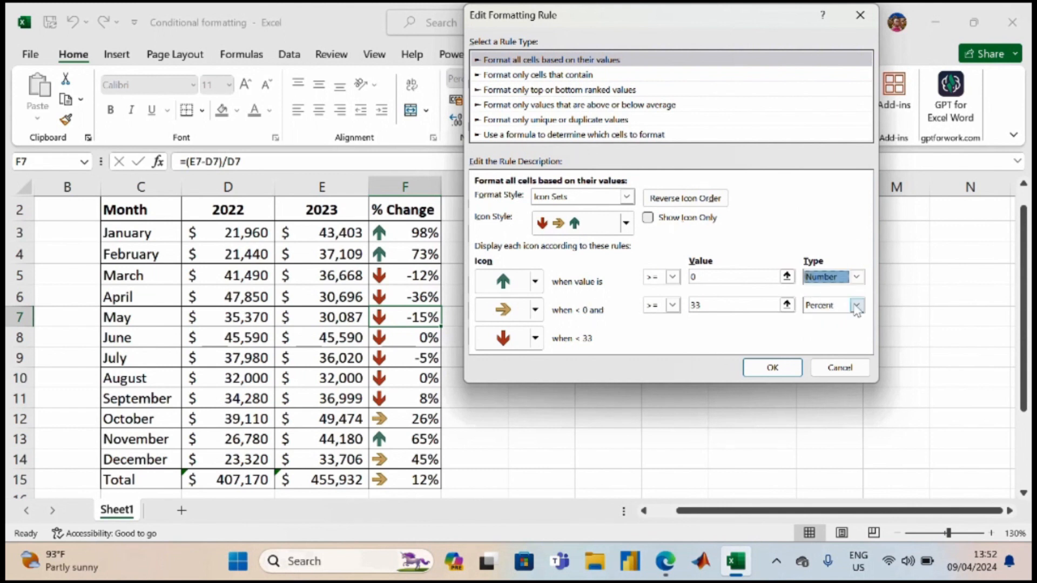
click(857, 306)
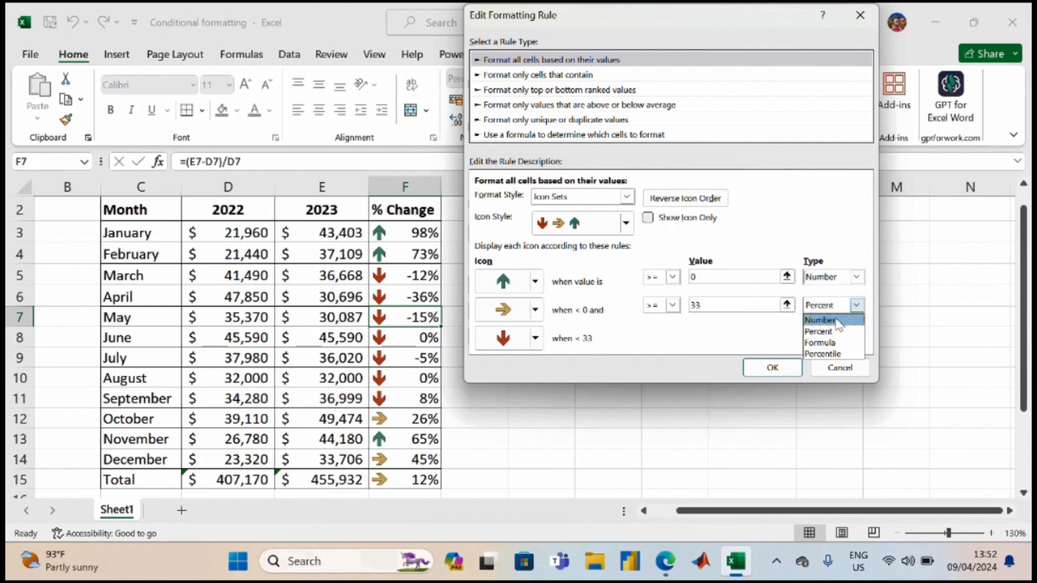
click(836, 321)
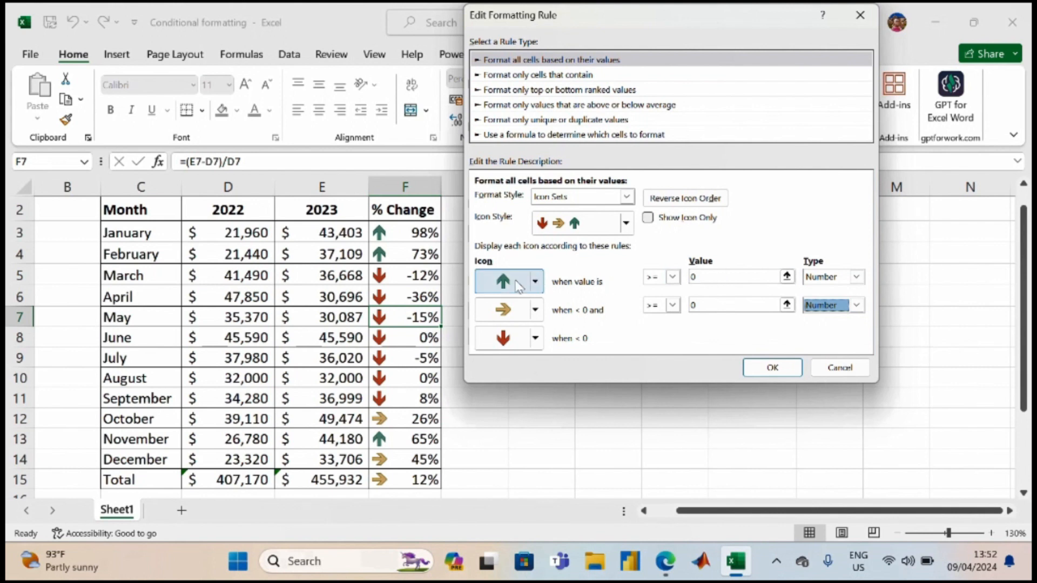
Step: Set the green up arrow to show only for values greater than 0, and apply the edited rule to the % Change column
click(672, 277)
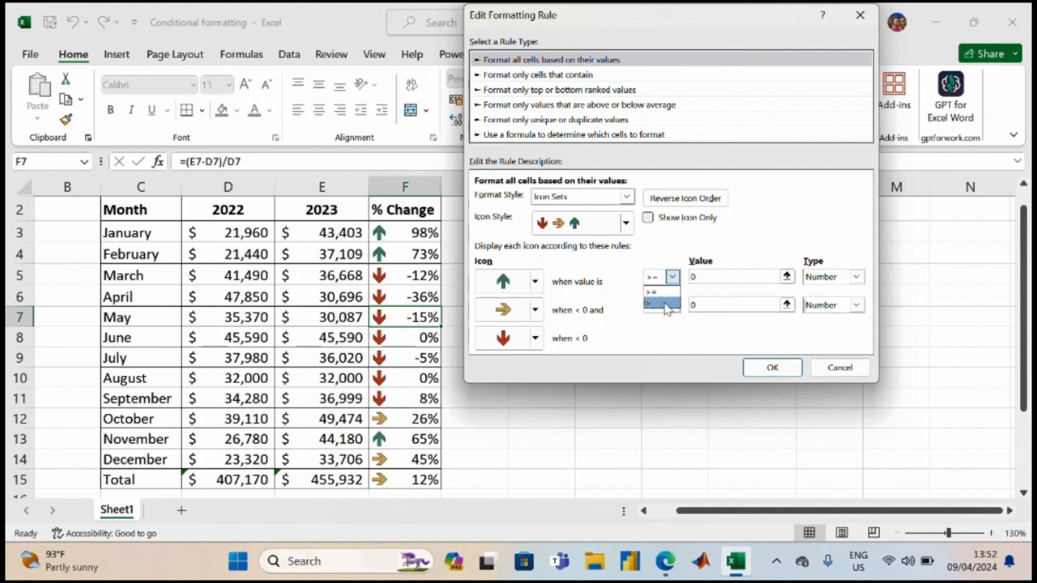
click(667, 306)
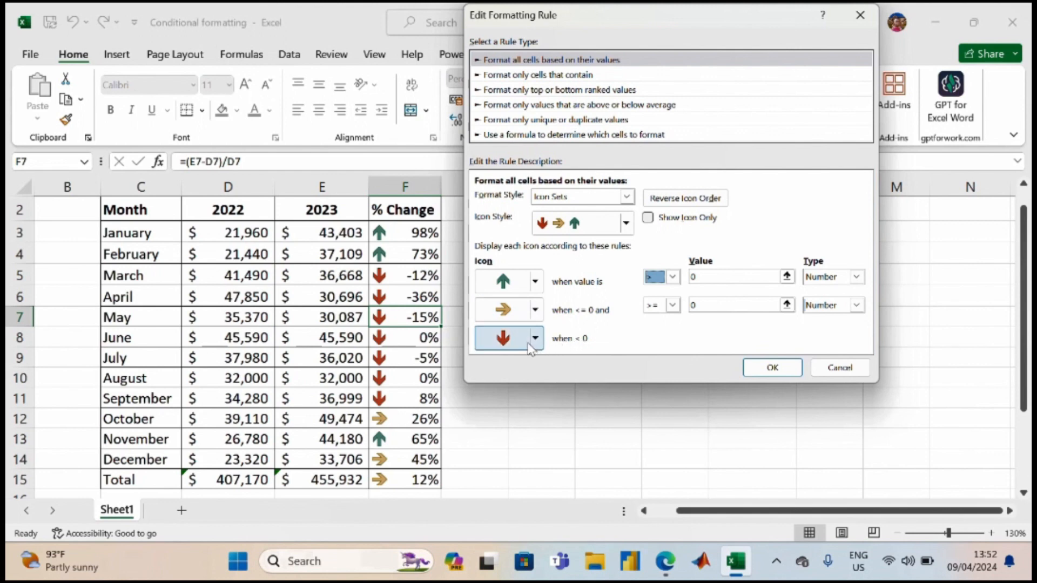
click(771, 369)
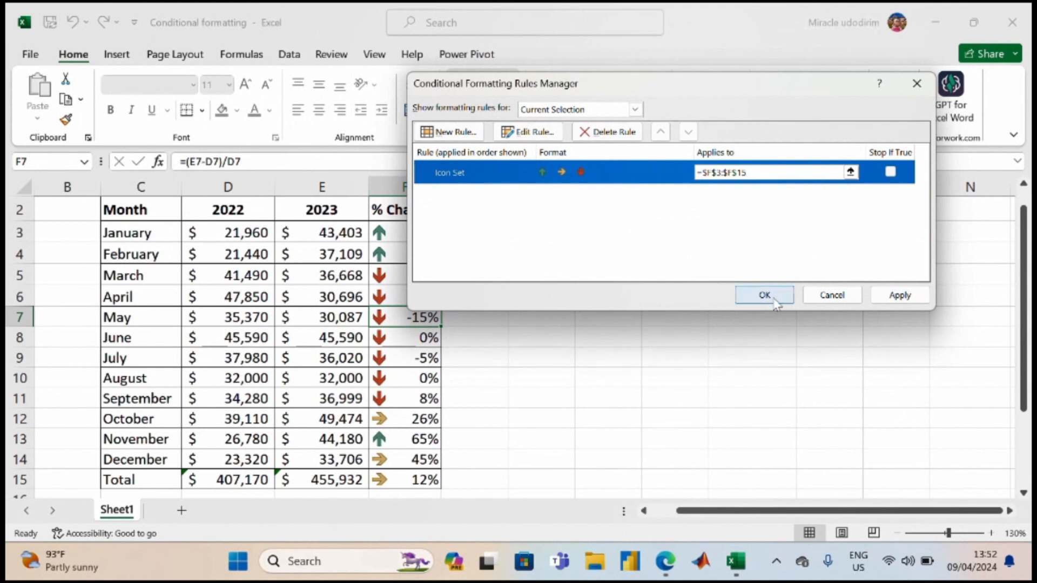
click(897, 297)
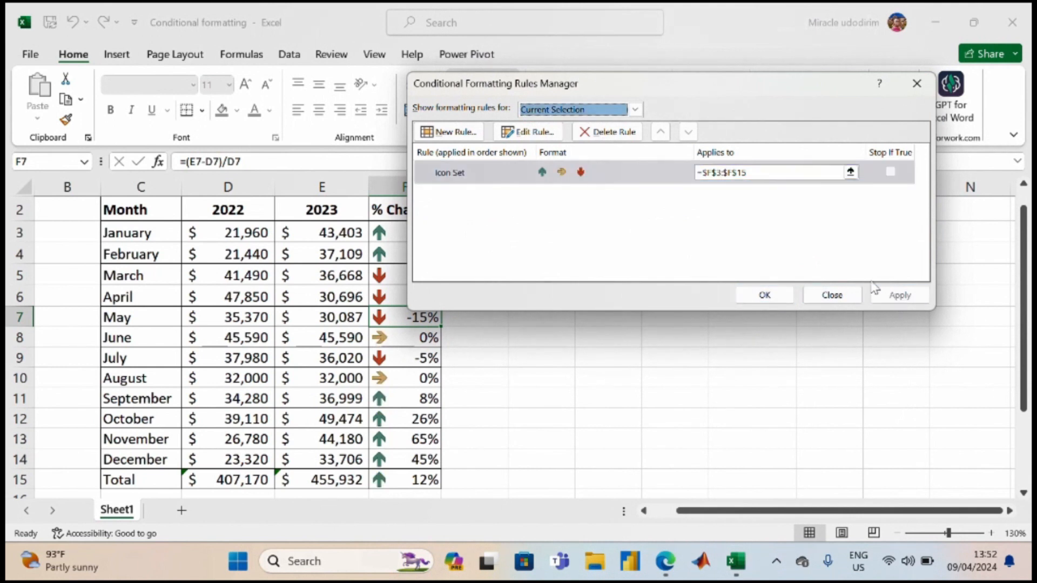
click(764, 296)
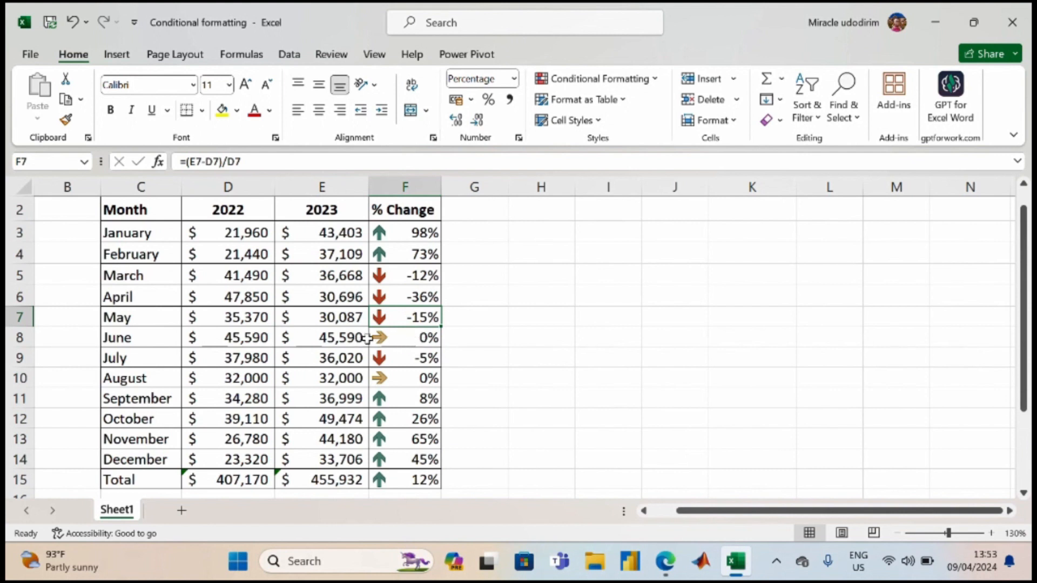
click(426, 336)
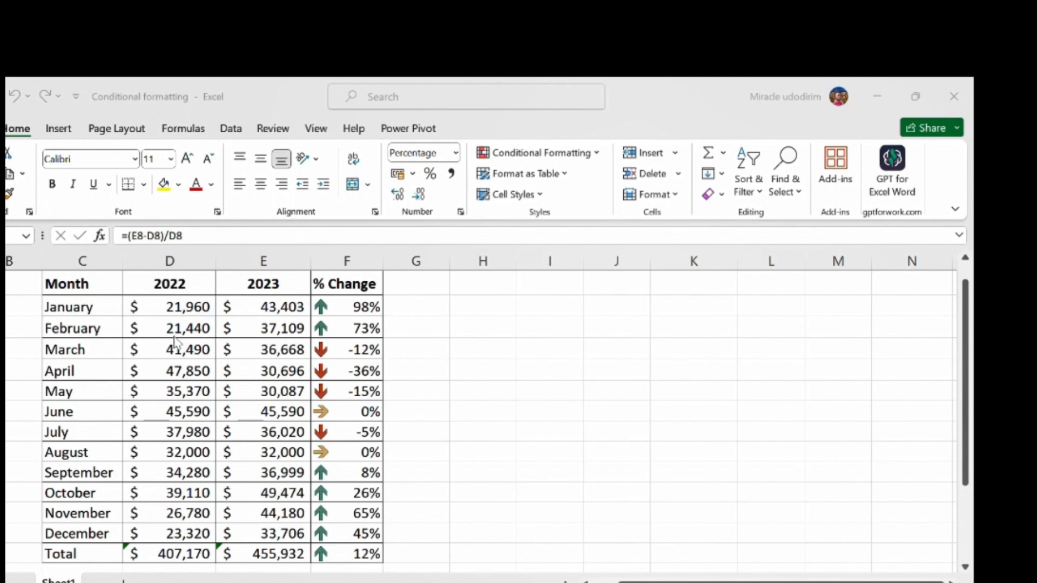
Step: Add gradient-fill Blue Data Bars to the monthly 2022 values (D3:D14)
click(184, 306)
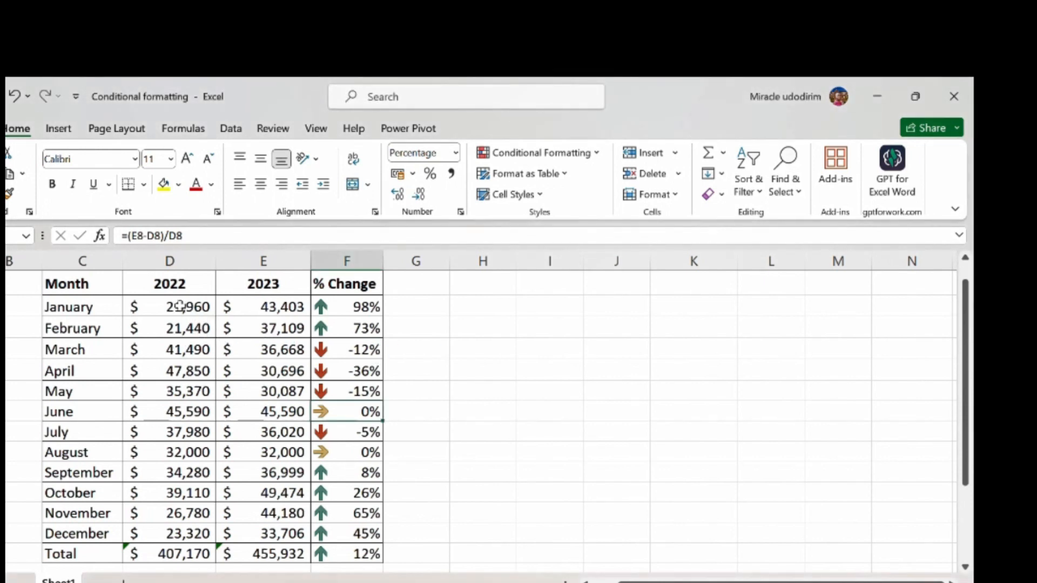
drag(181, 307, 173, 532)
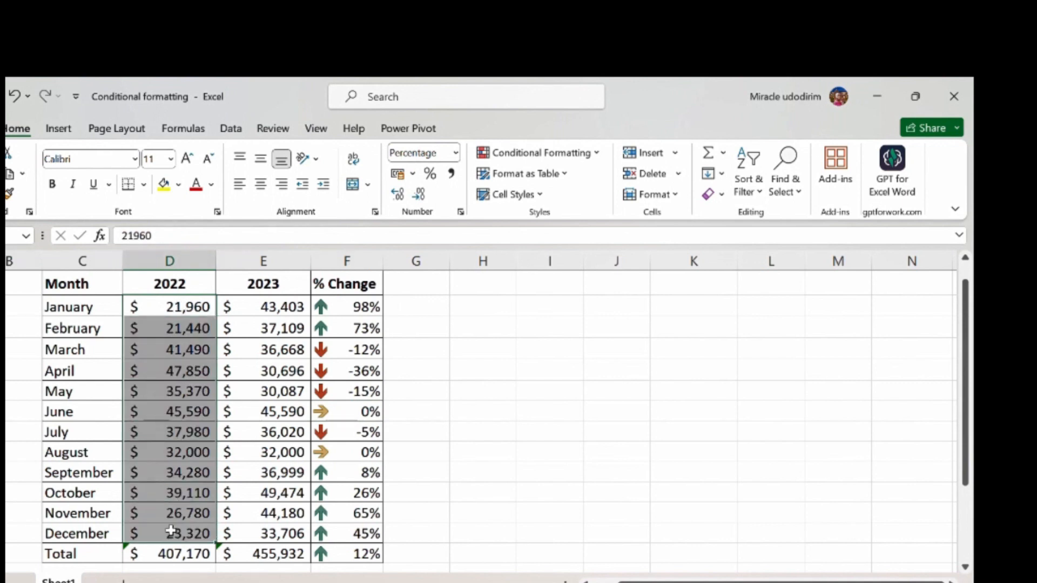
click(582, 154)
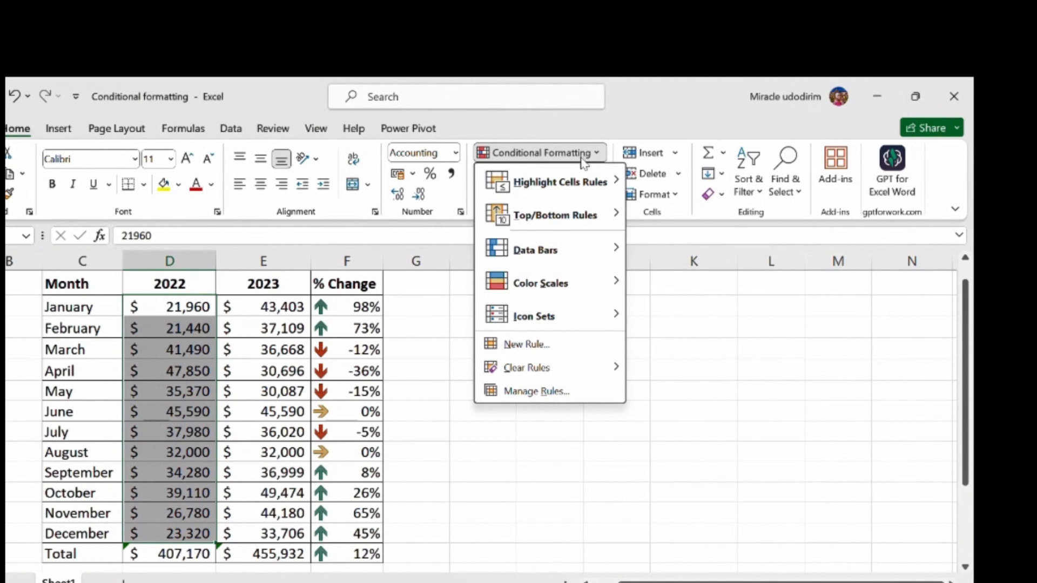
mouse_move(573, 261)
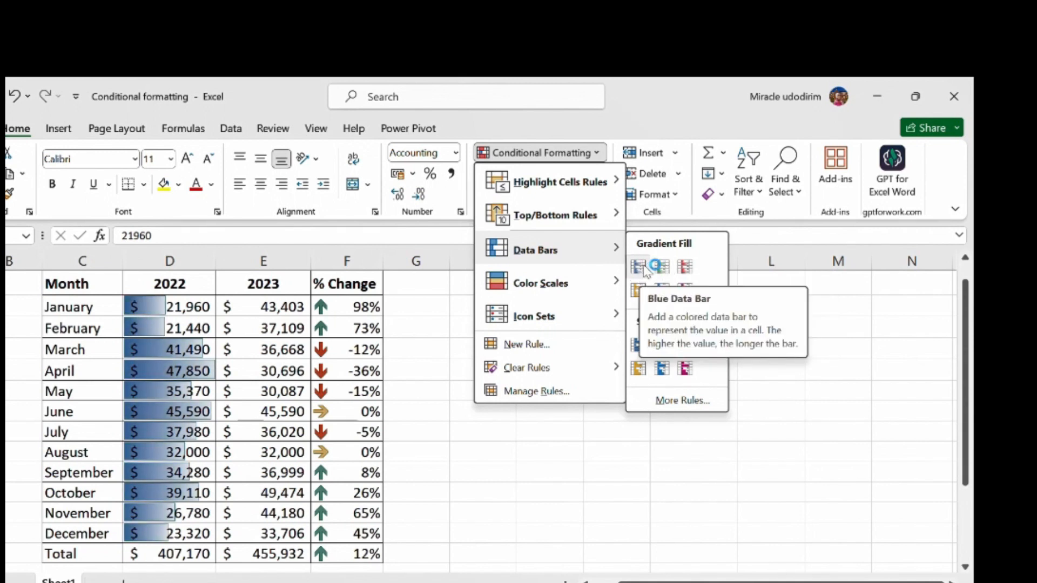
click(645, 268)
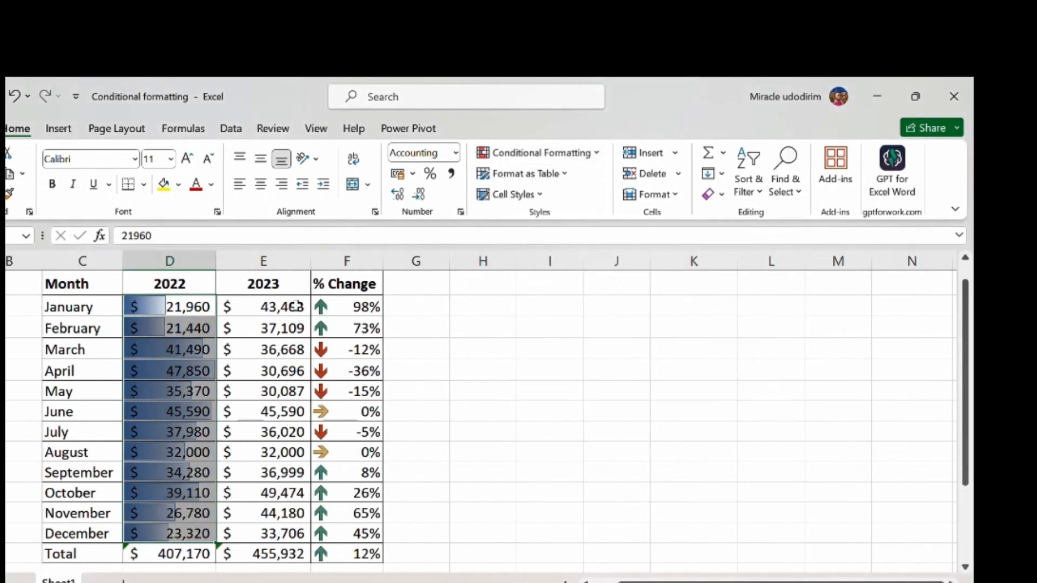
Step: Add gradient-fill green data bars to the monthly 2023 values (E3:E14)
drag(294, 305, 278, 527)
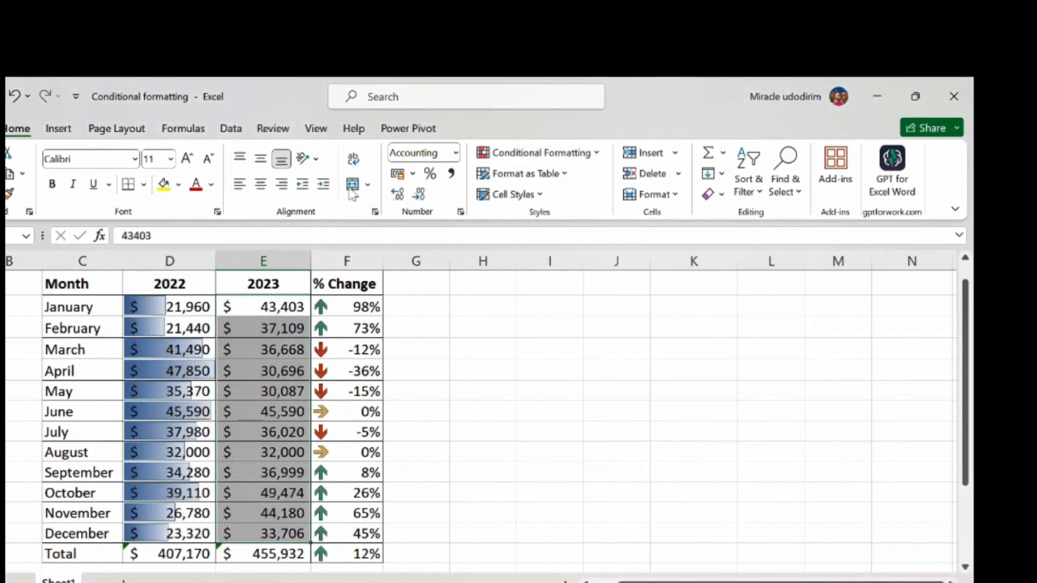
click(555, 151)
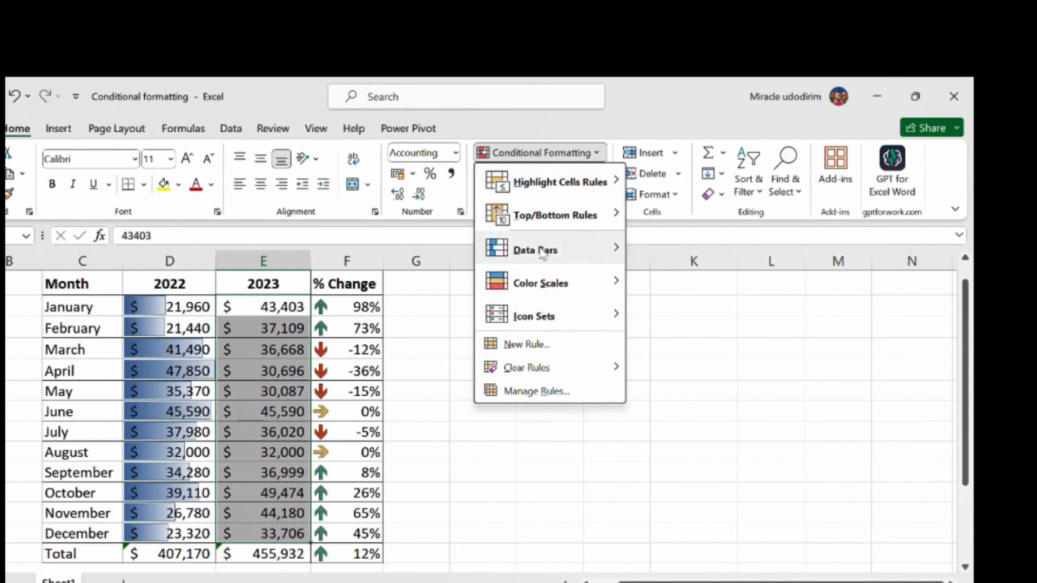
mouse_move(543, 253)
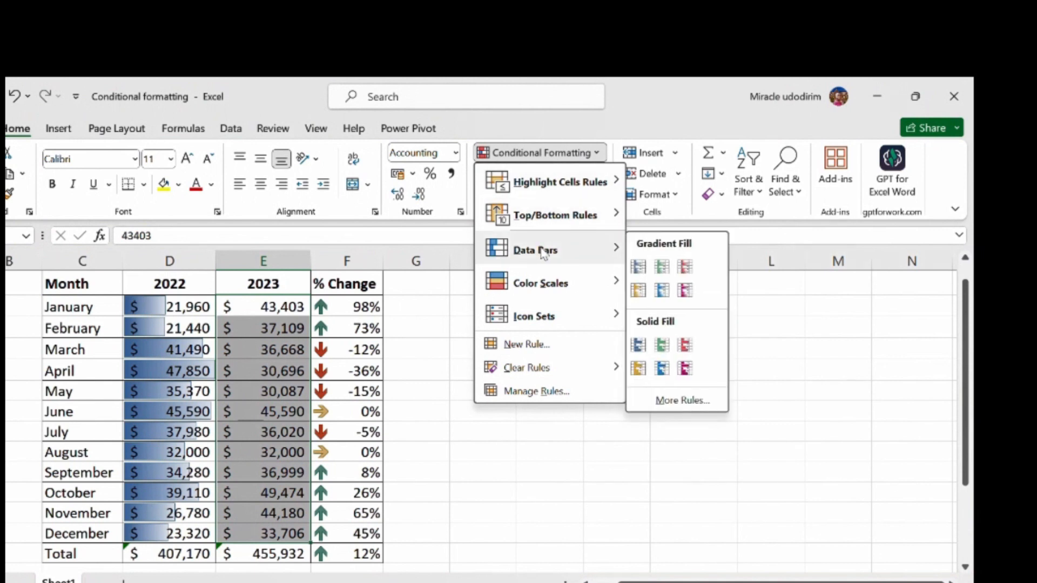
click(673, 268)
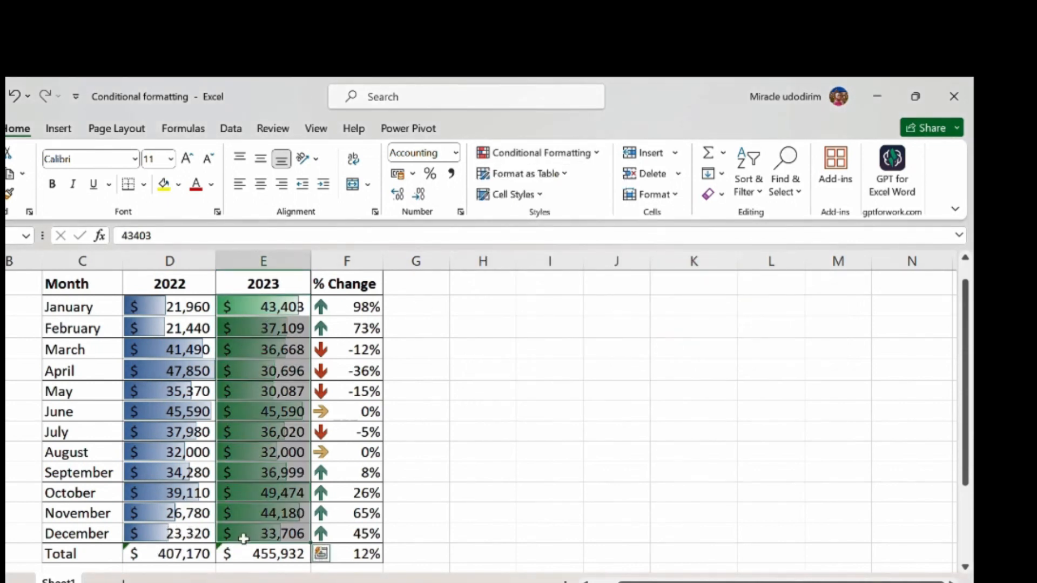
click(414, 536)
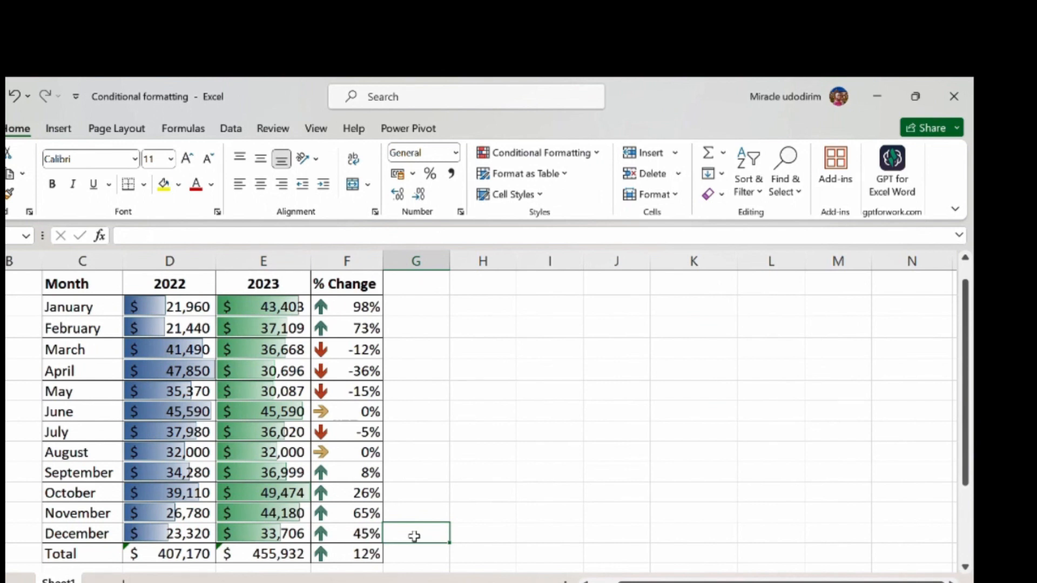
Step: Insert a Line sparkline in D16, below the 2022 total, using the monthly 2022 values D3:D14 as its data range
click(181, 513)
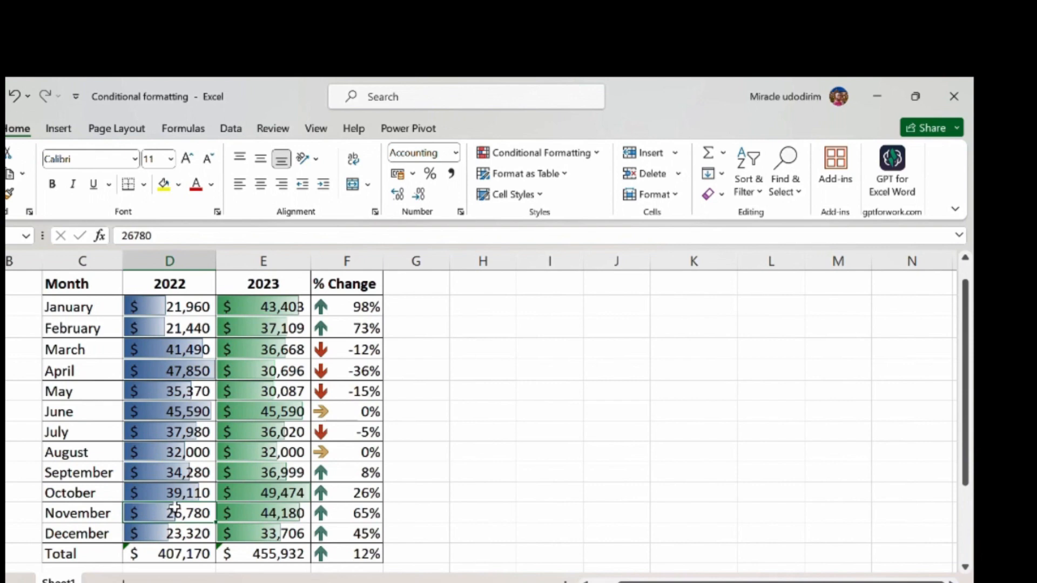
scroll(175, 508, down, 2)
click(170, 463)
scroll(171, 465, up, 2)
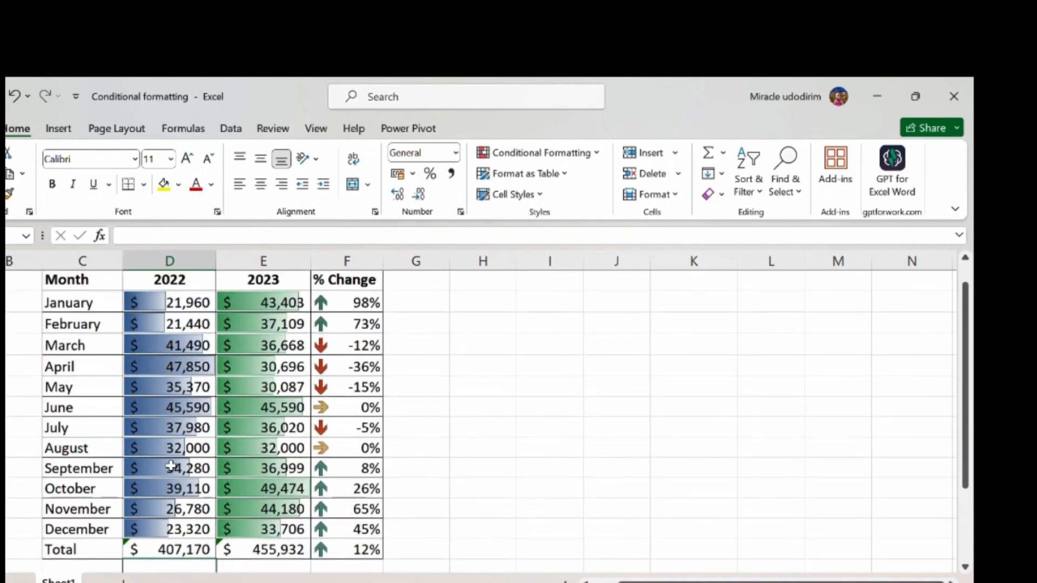
click(61, 130)
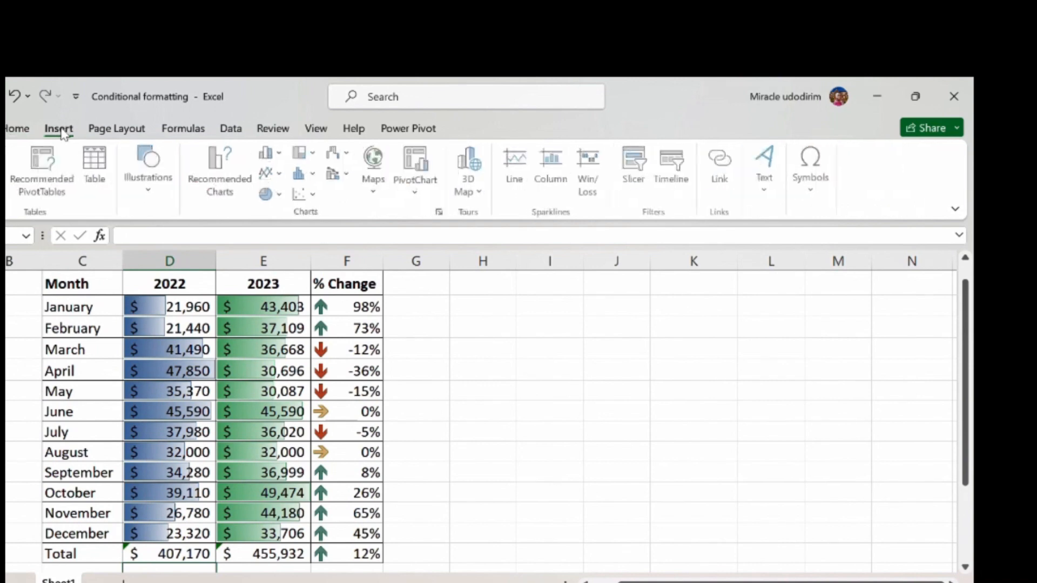
click(524, 173)
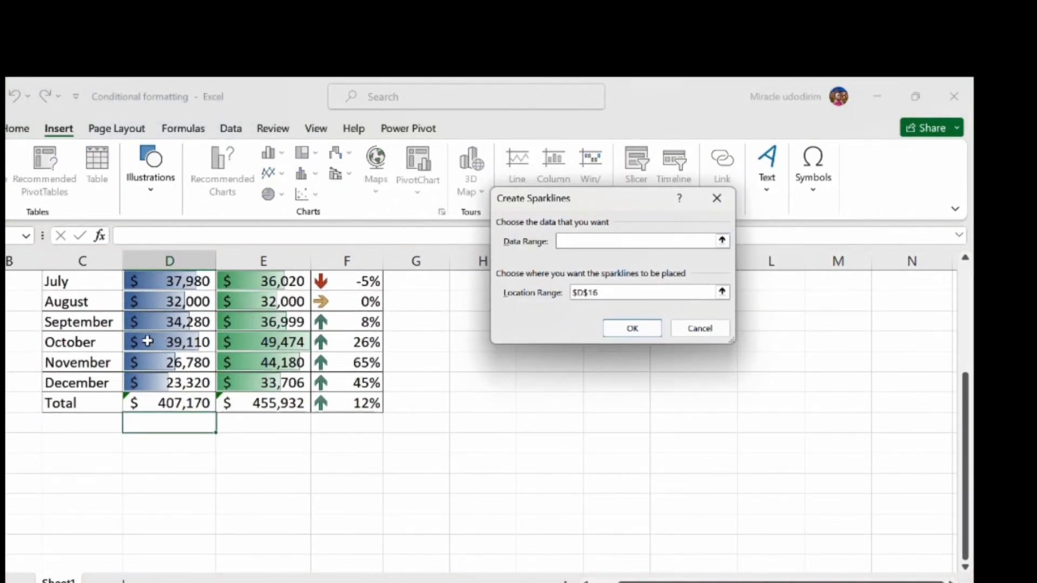
scroll(145, 341, up, 2)
scroll(187, 323, up, 1)
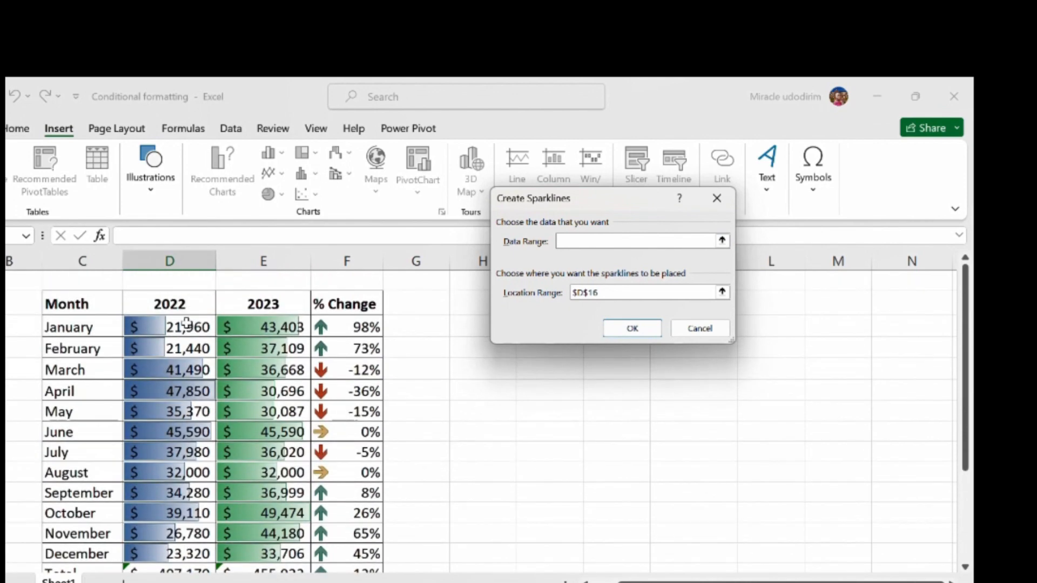
drag(184, 325, 179, 559)
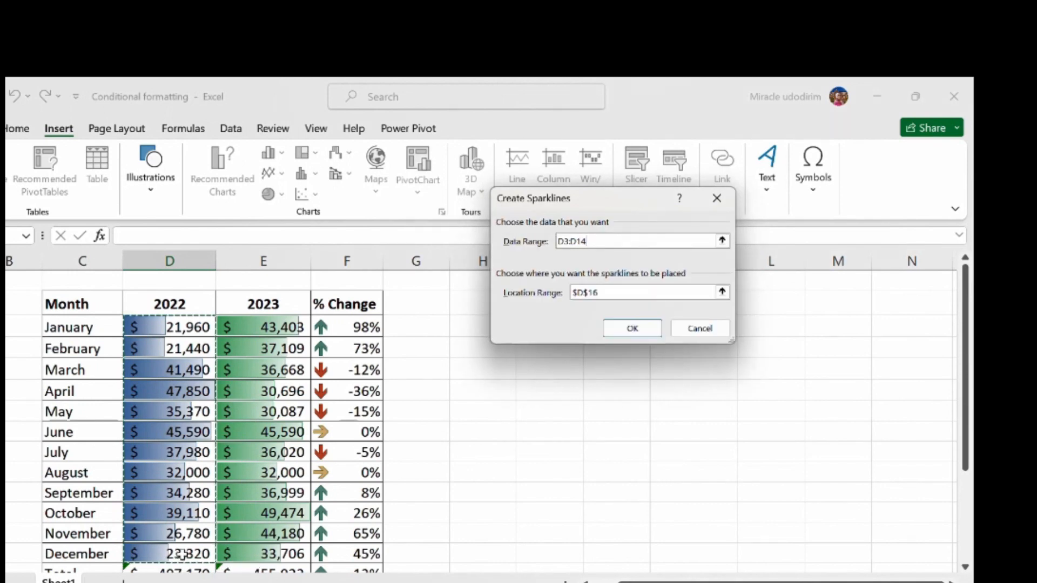
click(631, 328)
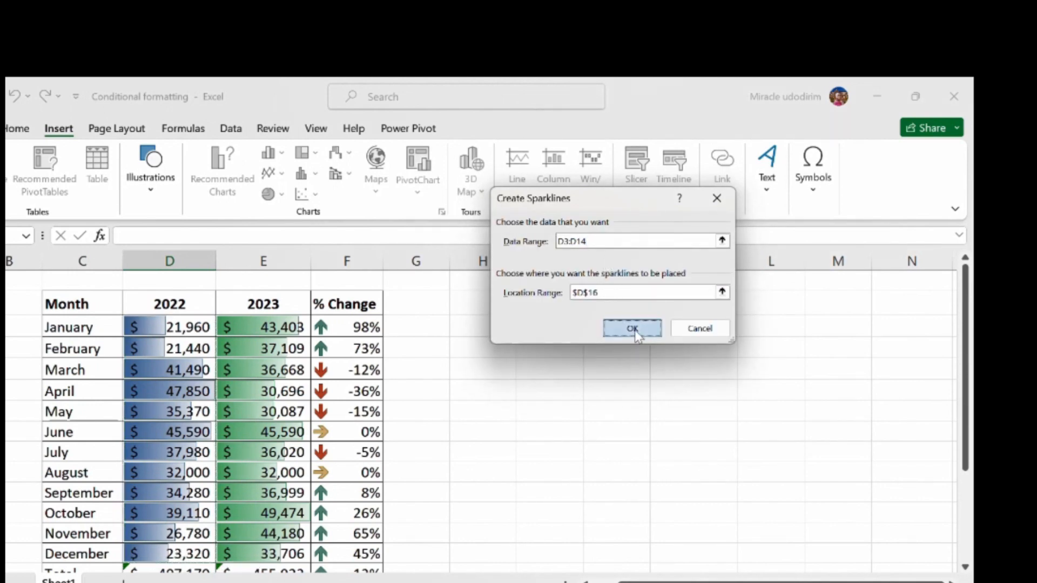
scroll(218, 486, down, 2)
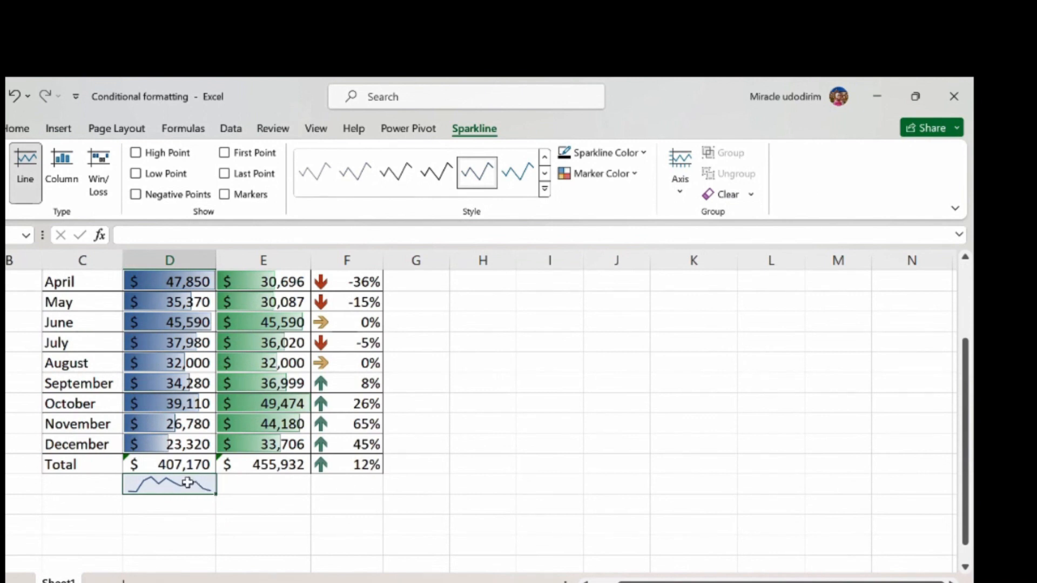
Step: Show markers on the D16 sparkline, and switch it to the Column type and back to Line
click(226, 194)
click(70, 168)
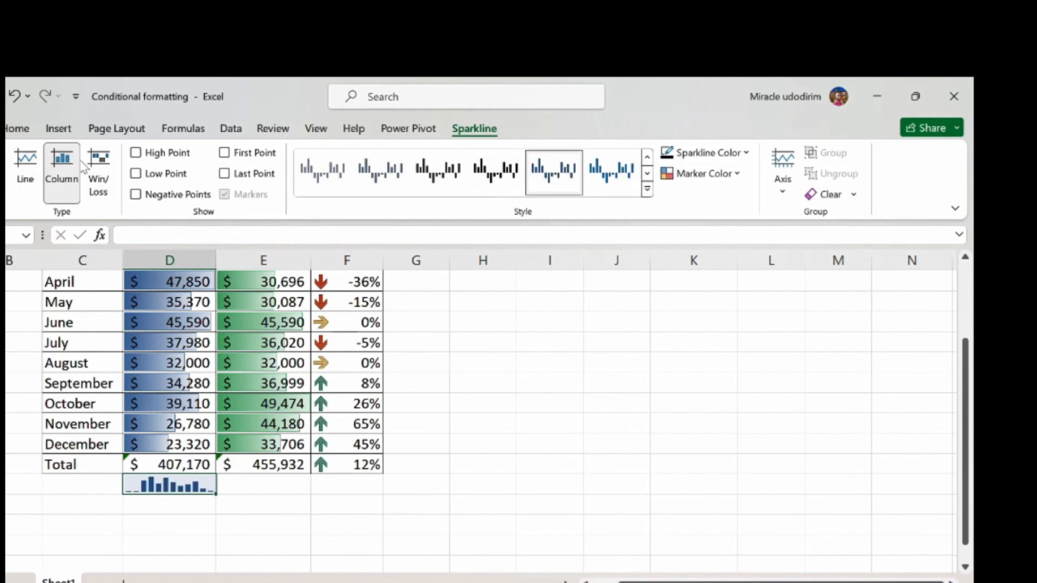
click(26, 164)
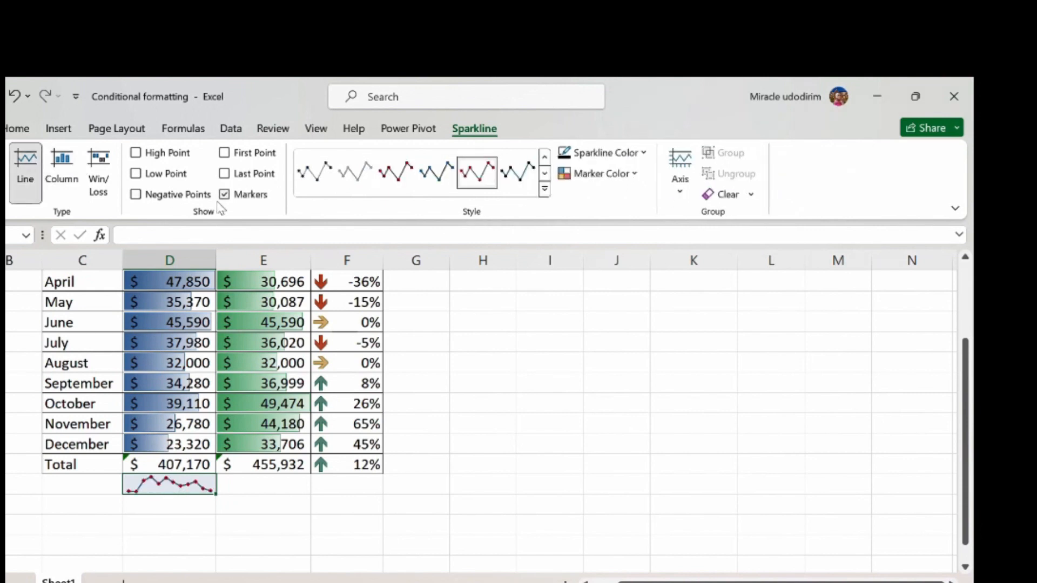
Step: Fill the D16 sparkline across to E16 and F16, below the 2023 and % Change columns
click(247, 489)
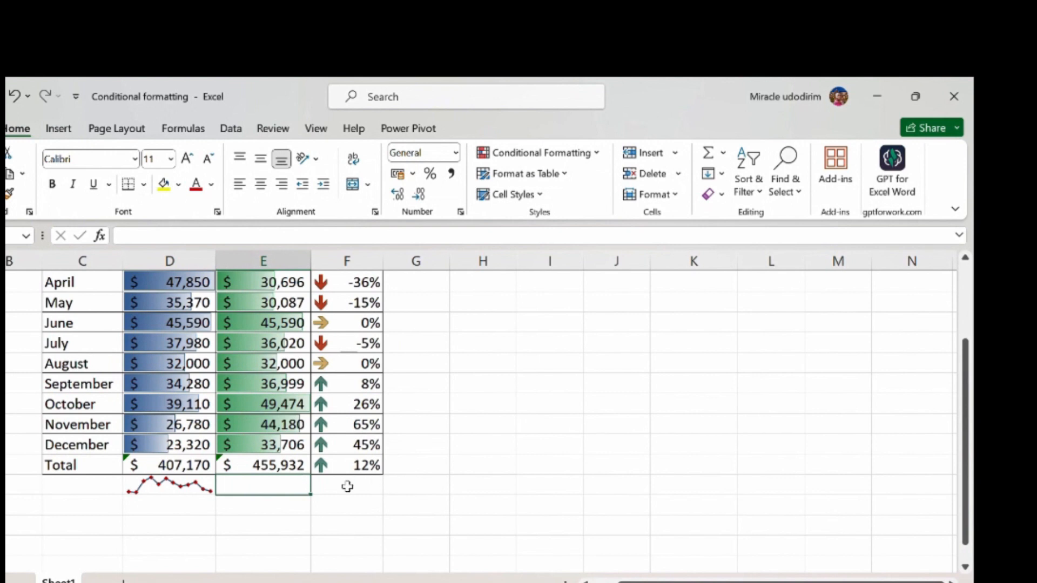
click(203, 486)
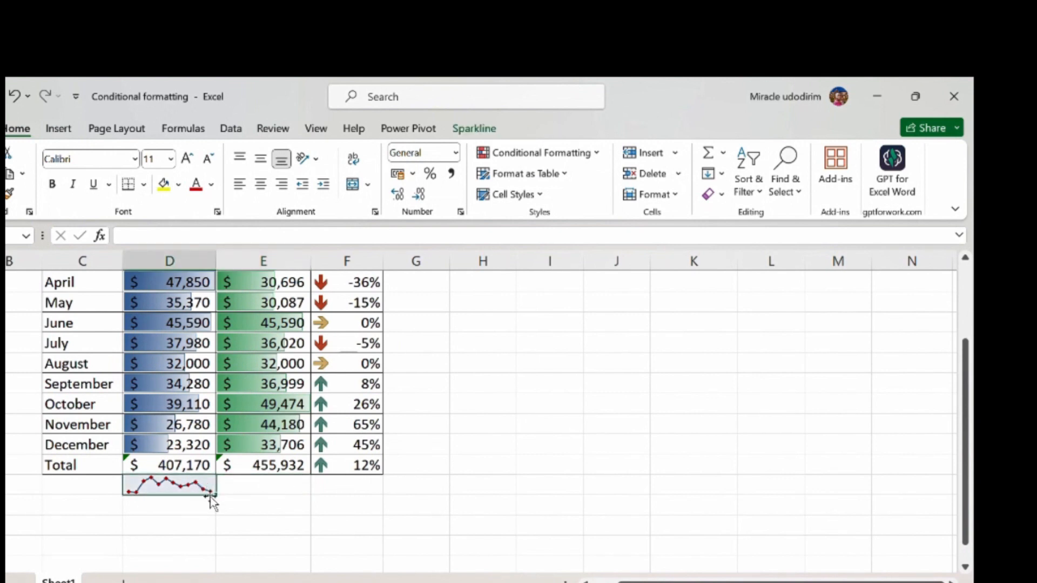
drag(215, 494, 357, 490)
click(359, 533)
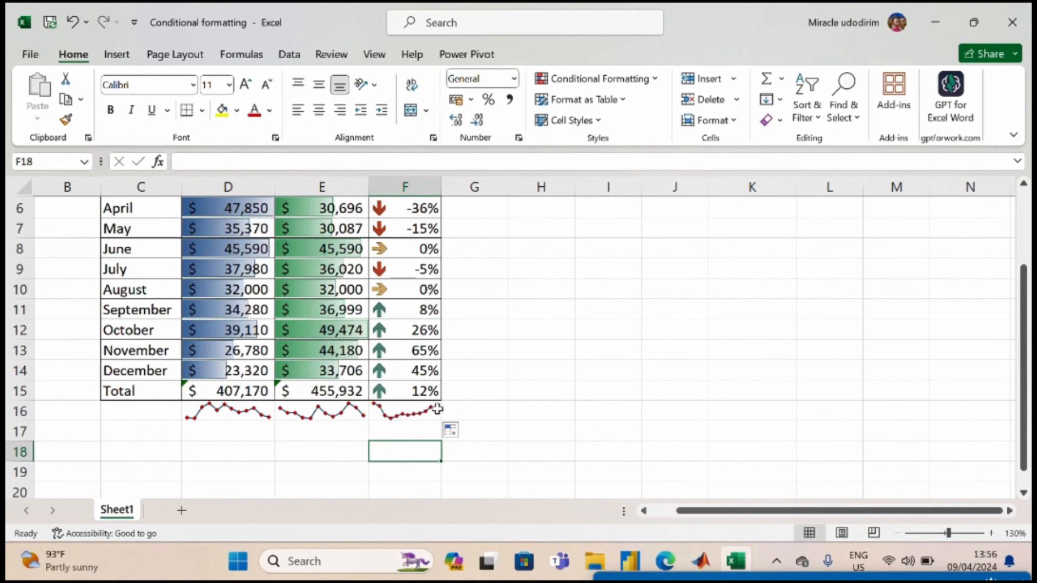
scroll(436, 406, up, 2)
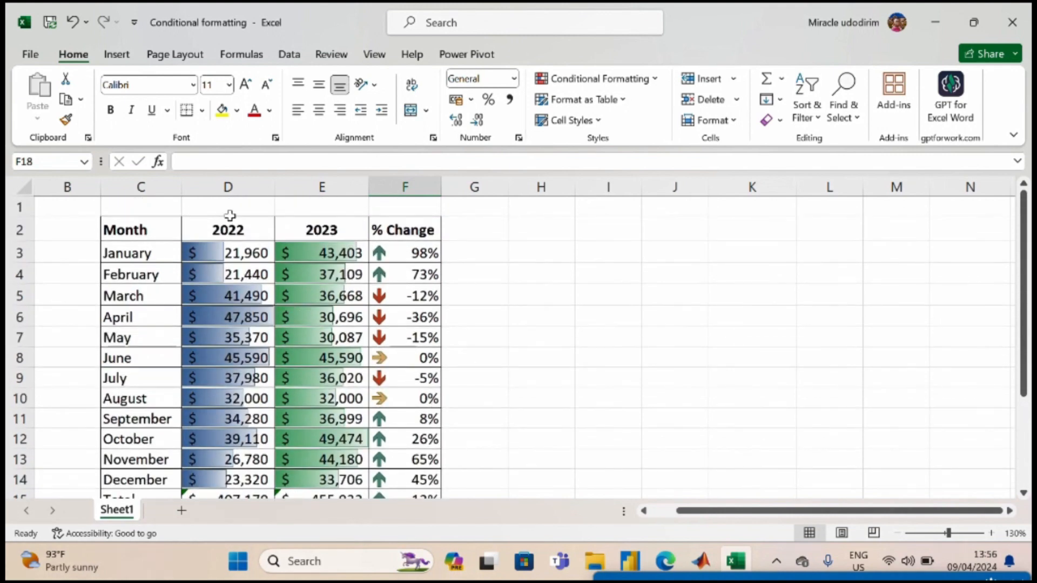